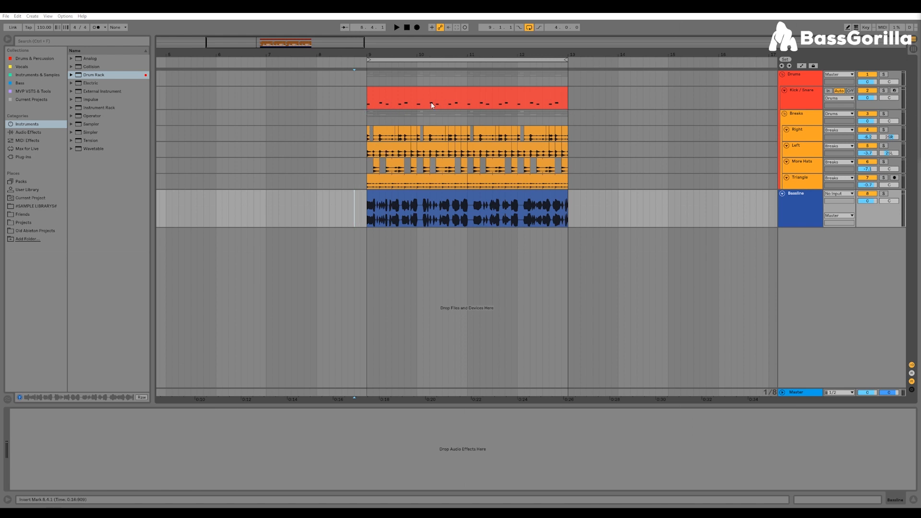
Examine the devices on the Kick / Snare, Right and Bassline tracks, and play the loop while watching levels in the Session View mixer.
click(424, 90)
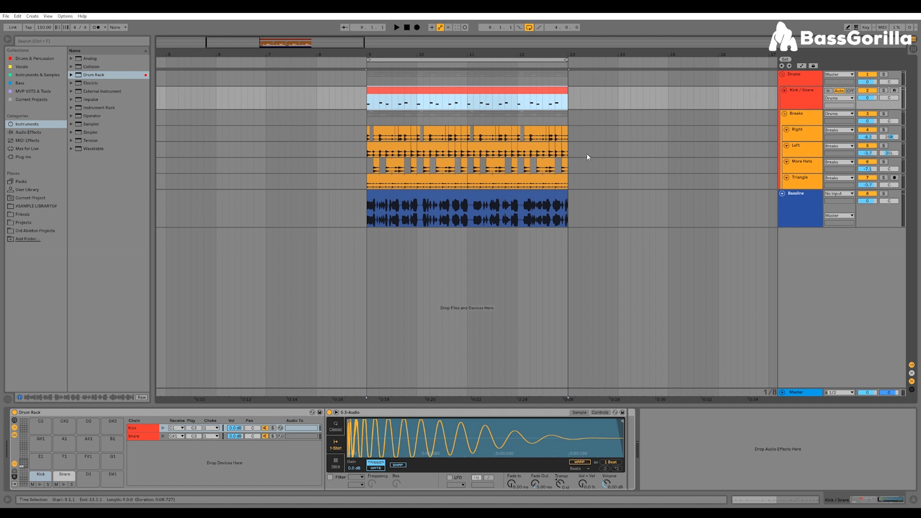
click(798, 132)
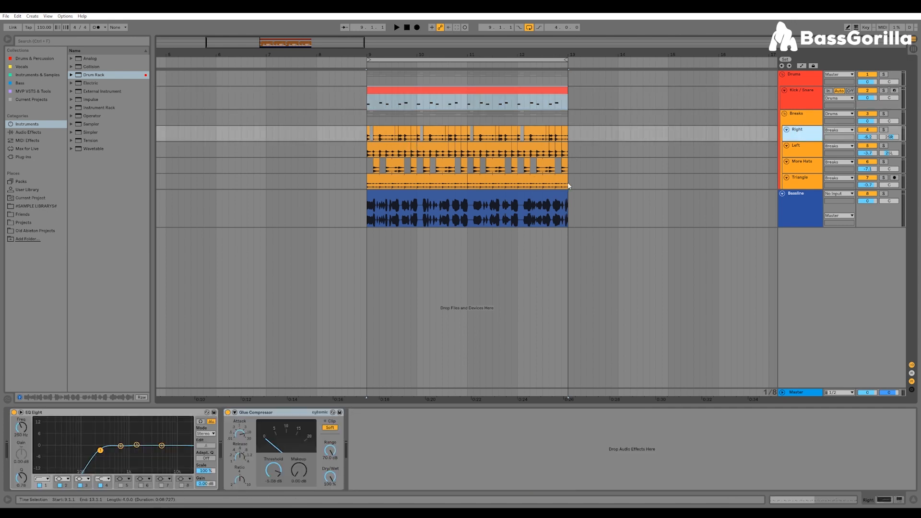
click(793, 198)
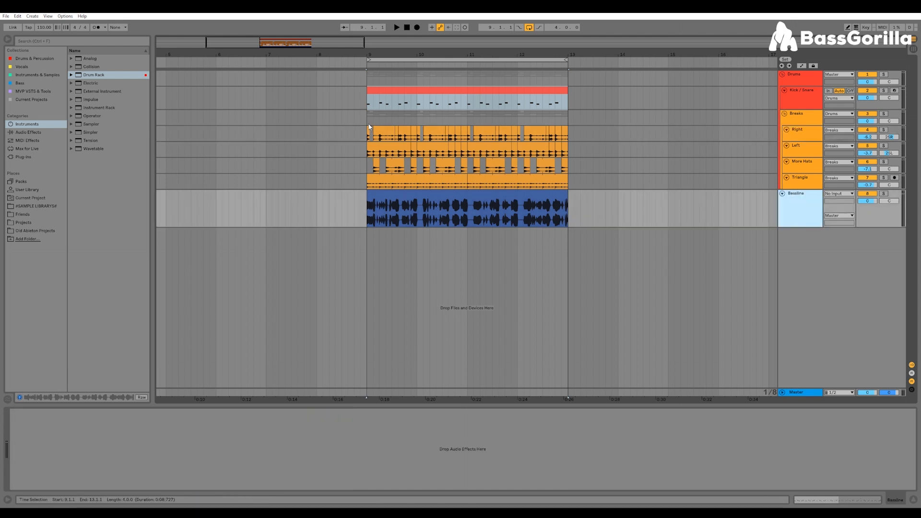
click(430, 118)
key(space)
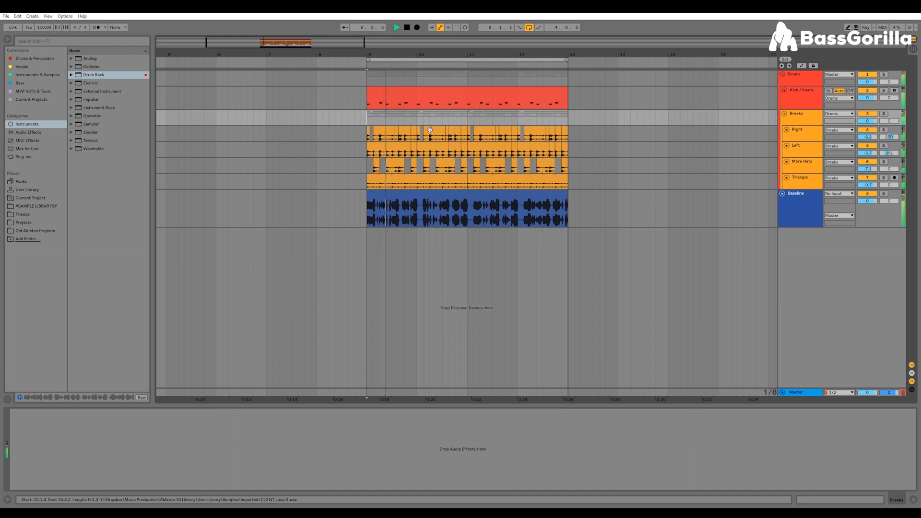
key(Tab)
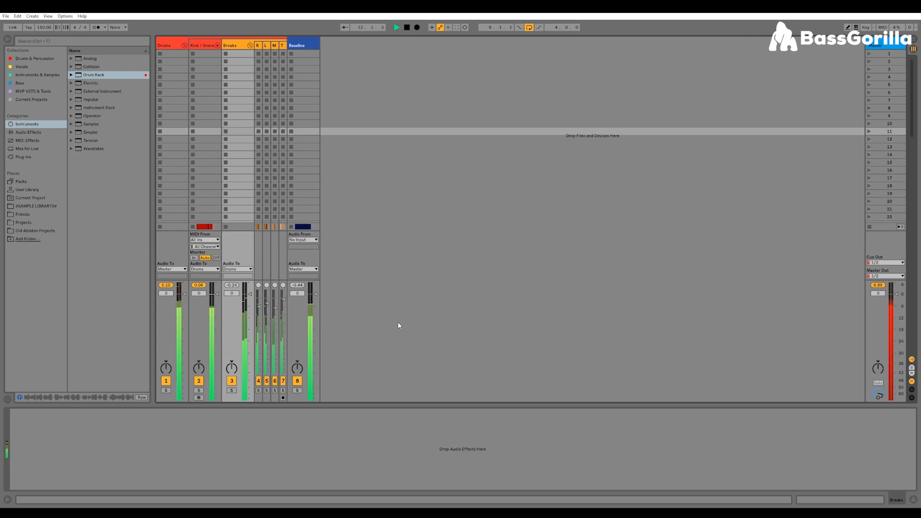
key(space)
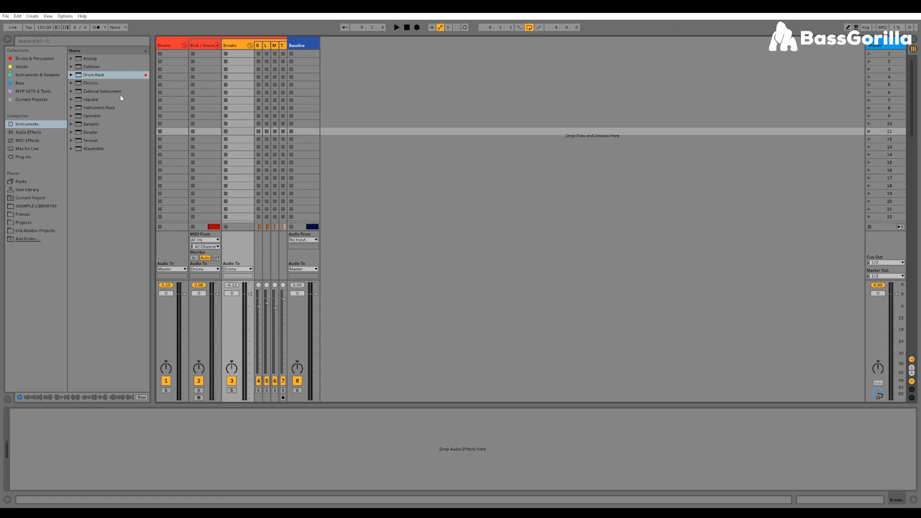
Add a Compressor from the audio effects to the Breaks group track.
click(29, 133)
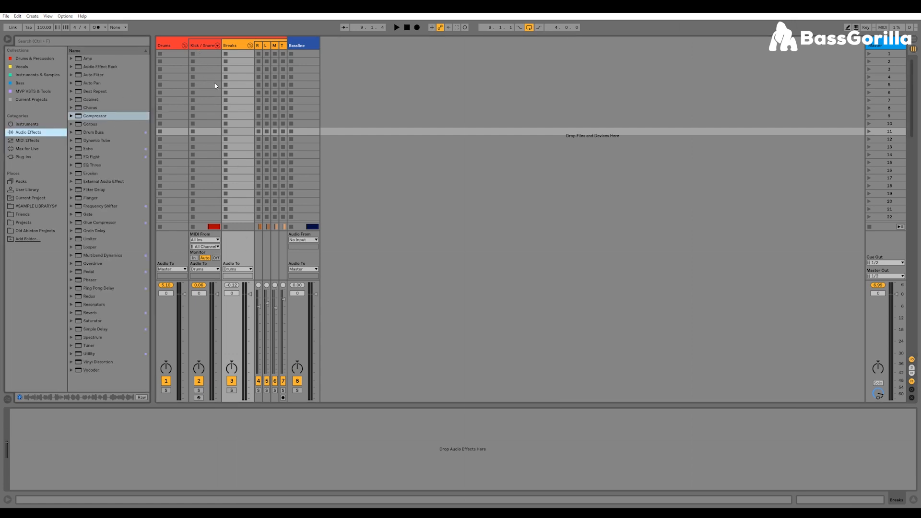
click(239, 47)
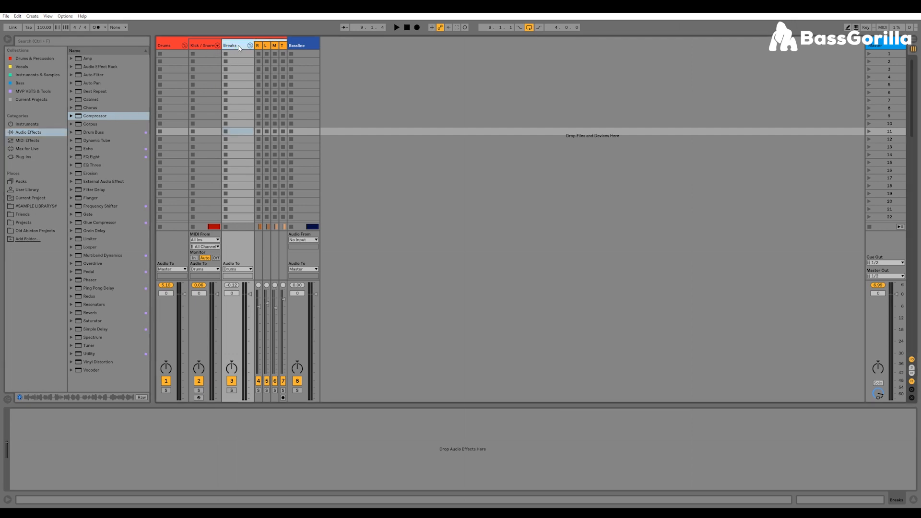
click(298, 47)
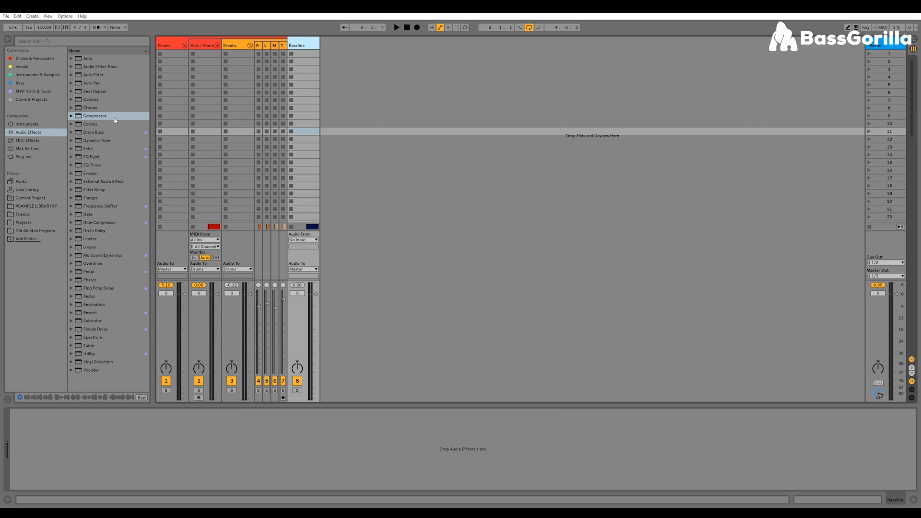
click(234, 53)
drag(237, 46, 237, 47)
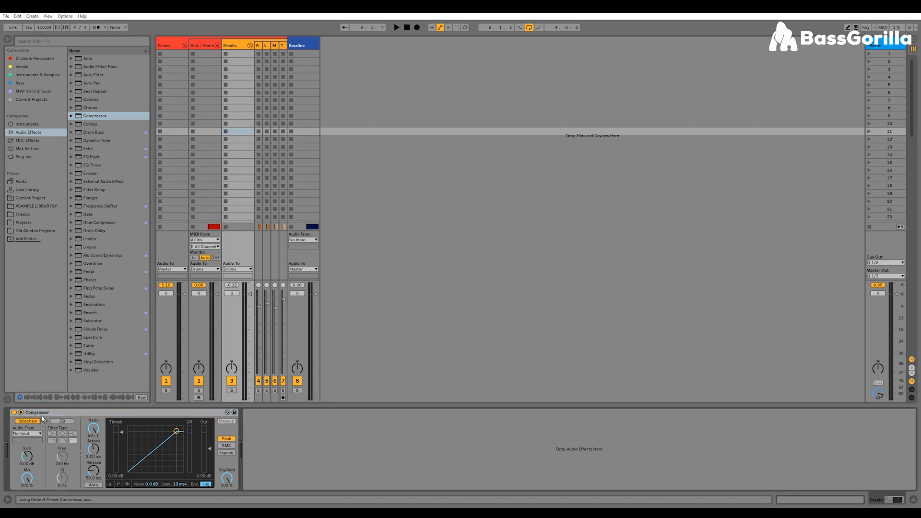
Set the sidechain input of the Compressor on Breaks to the Kick / Snare track, taken Post FX.
click(21, 412)
click(21, 413)
click(24, 434)
click(32, 449)
click(28, 433)
click(69, 352)
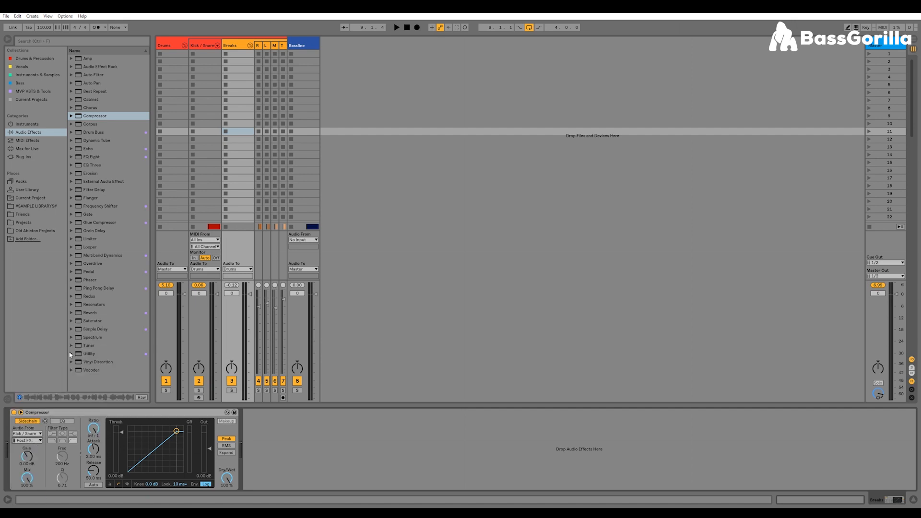
Lower the Compressor's threshold to -34.2 dB and audition the soloed Breaks group with the gain reduction activity view shown.
drag(122, 431, 124, 465)
click(231, 391)
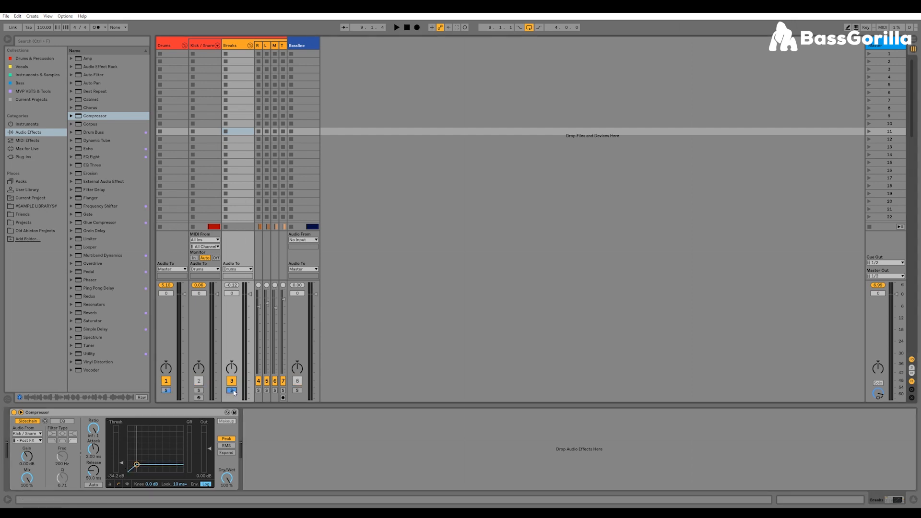
key(space)
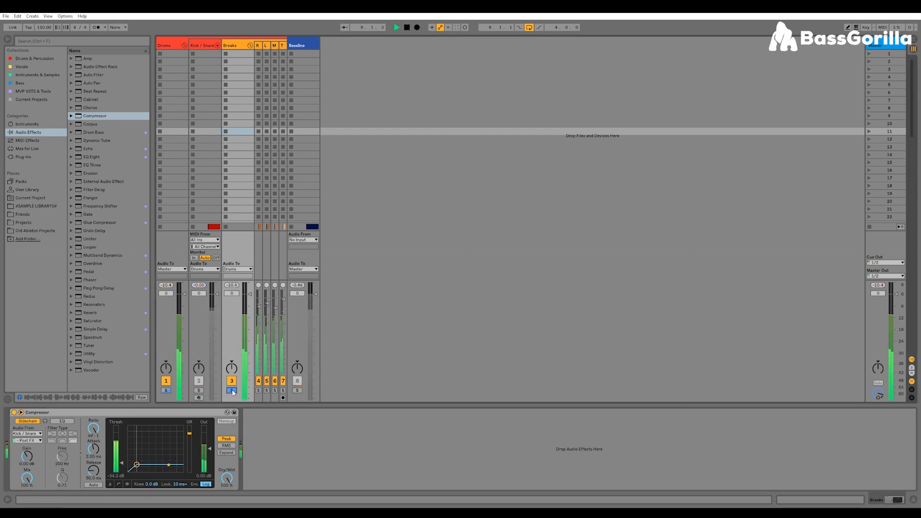
click(127, 484)
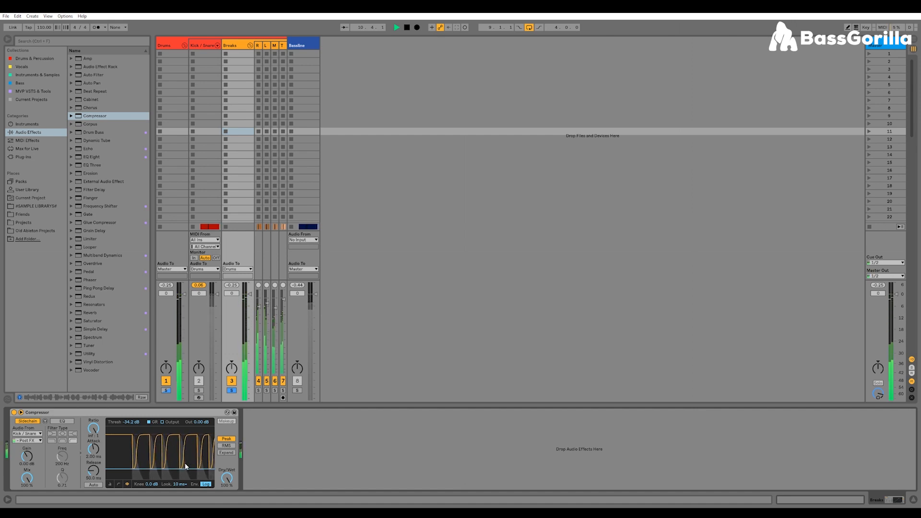
key(space)
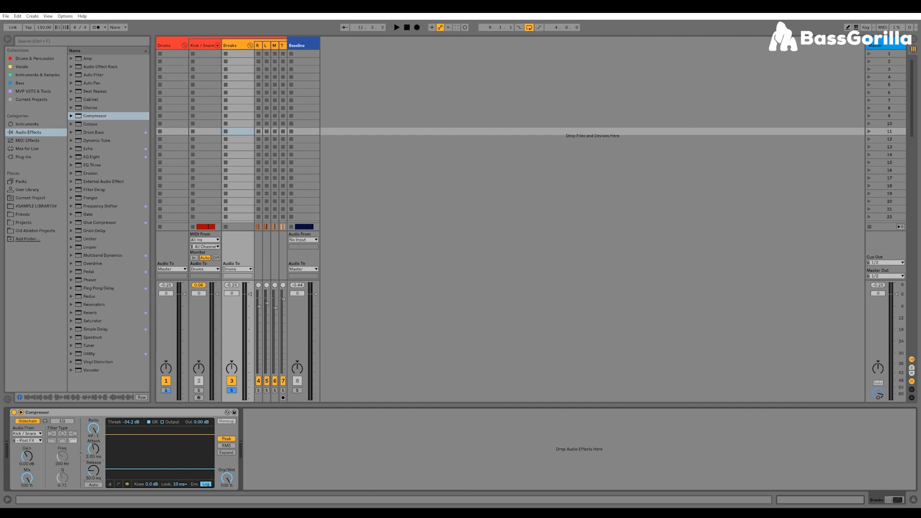
Shorten the Compressor's release to 1.00 ms while the soloed Breaks group plays.
key(space)
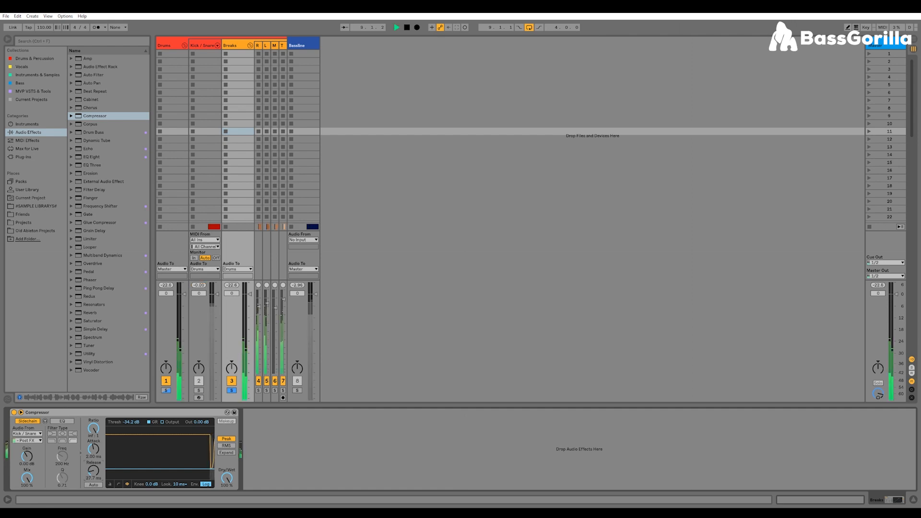
drag(94, 471, 93, 494)
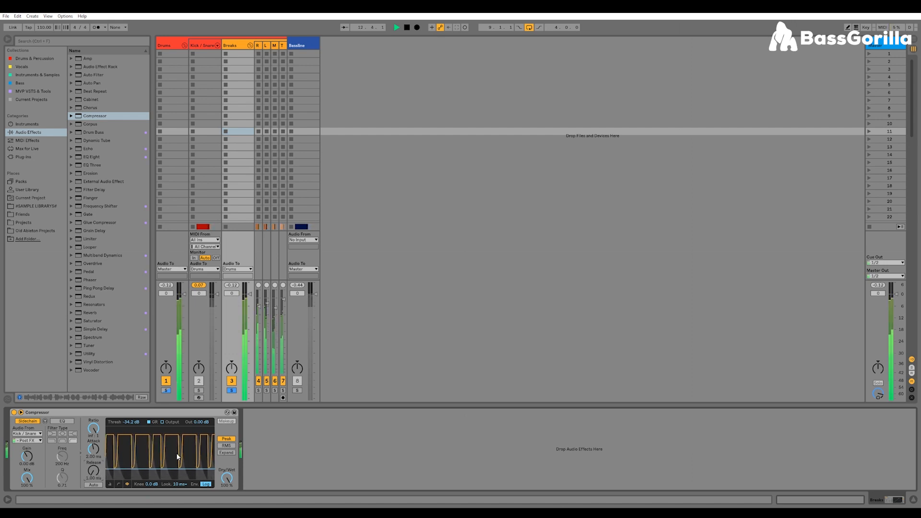
key(space)
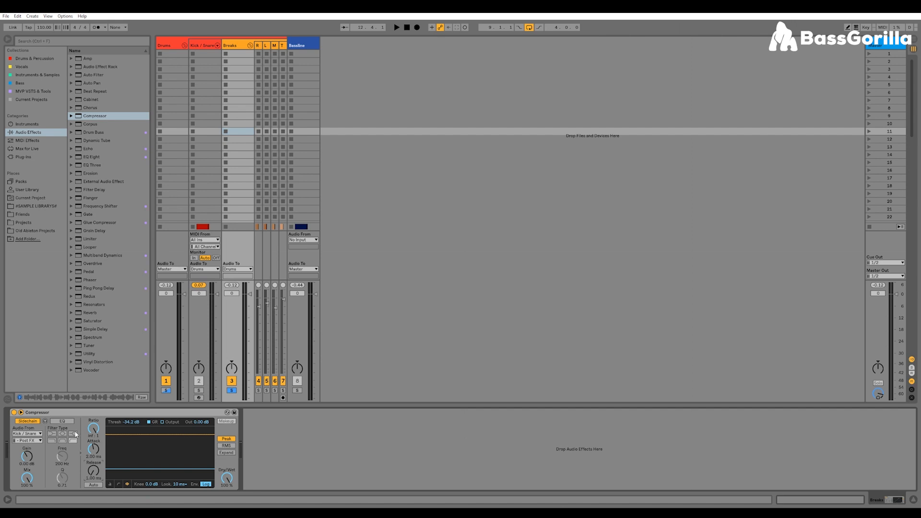
Compare the Kick / Snare track's devices with the sidechain Compressor on Breaks, returning to Arrangement View.
click(204, 46)
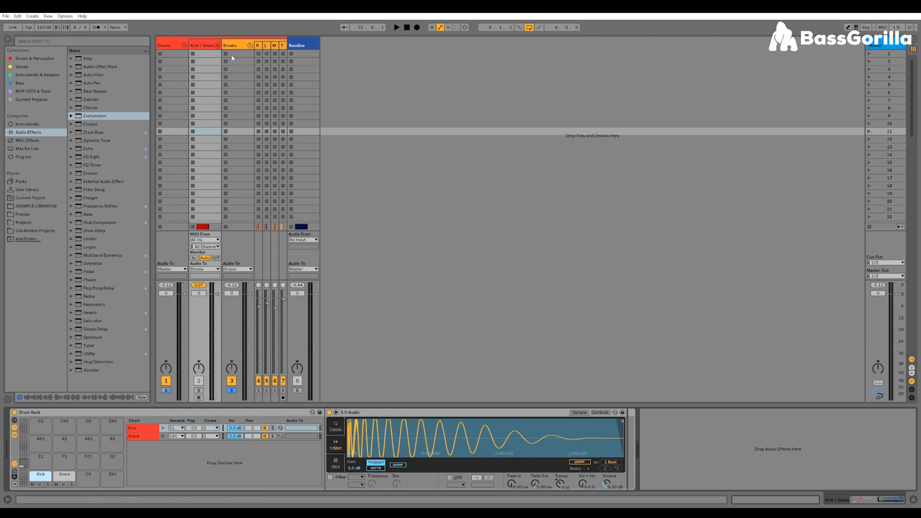
key(Right)
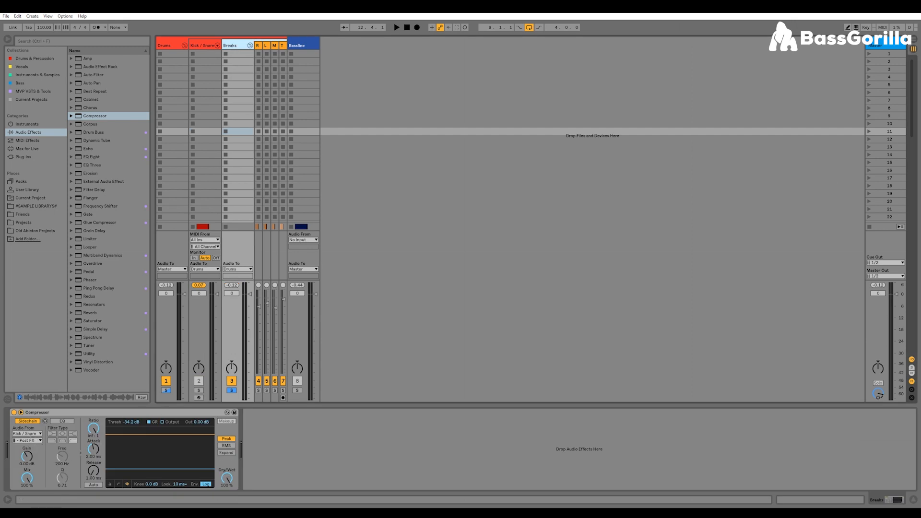
click(914, 41)
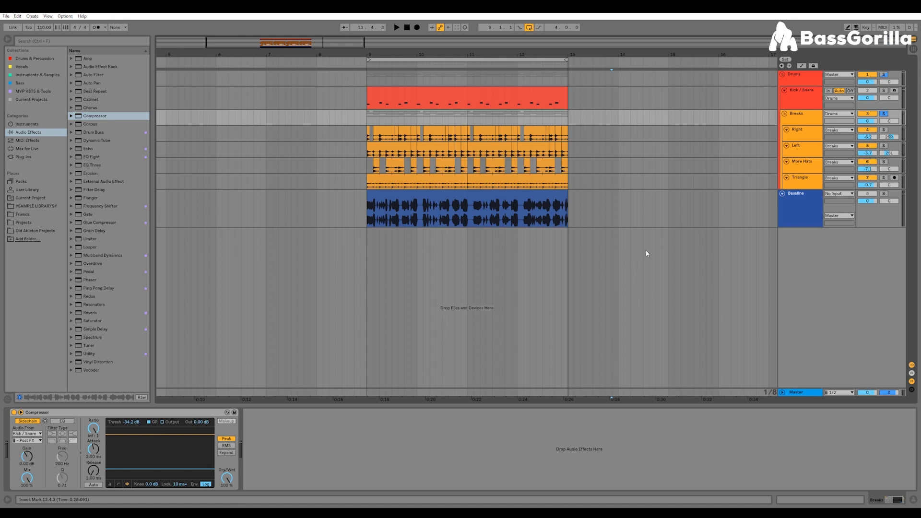
click(806, 94)
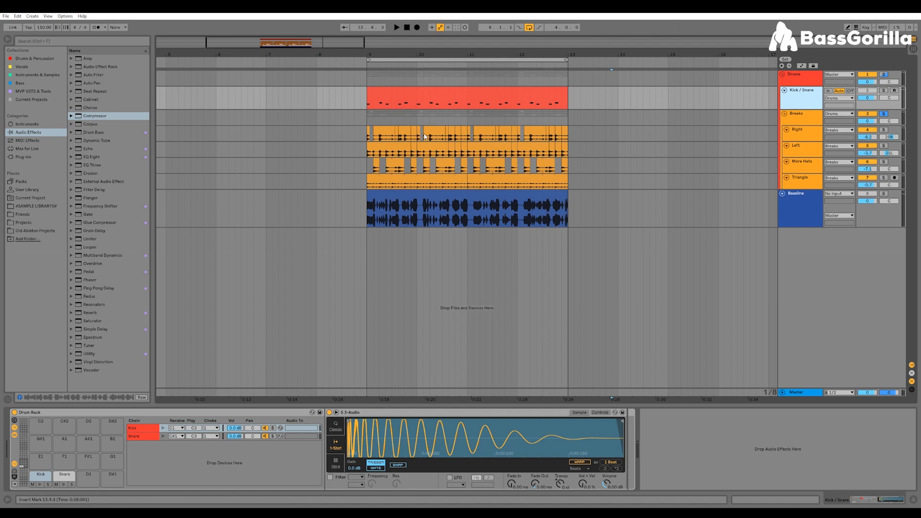
click(798, 116)
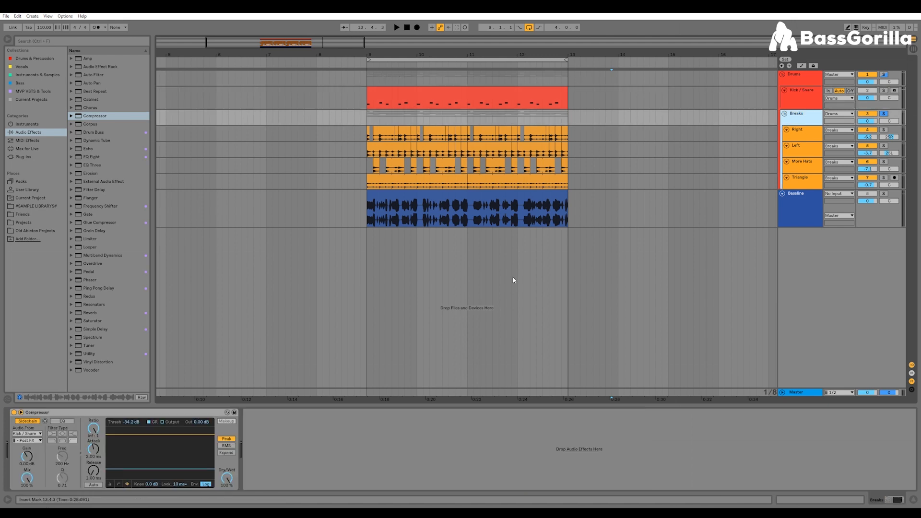
click(50, 412)
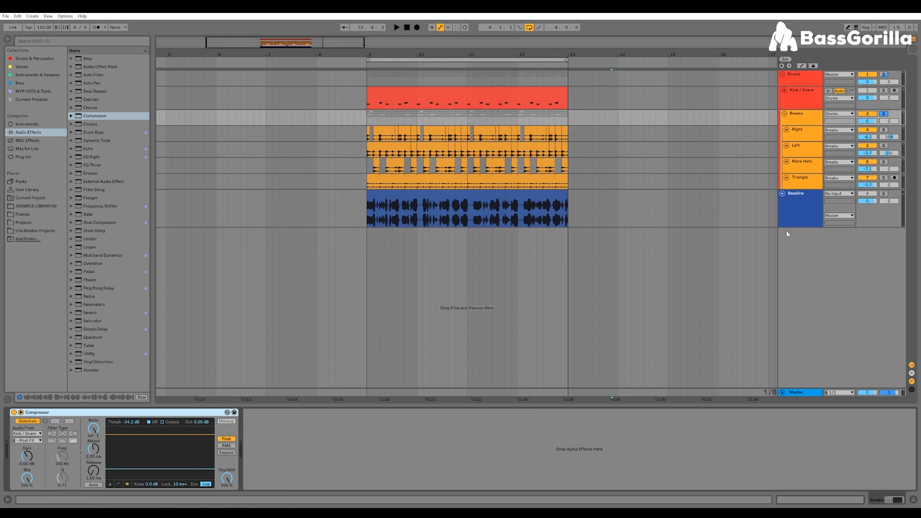
Insert a new MIDI track below Bassline and load the Analog instrument on it.
click(806, 205)
key(ctrl+shift+t)
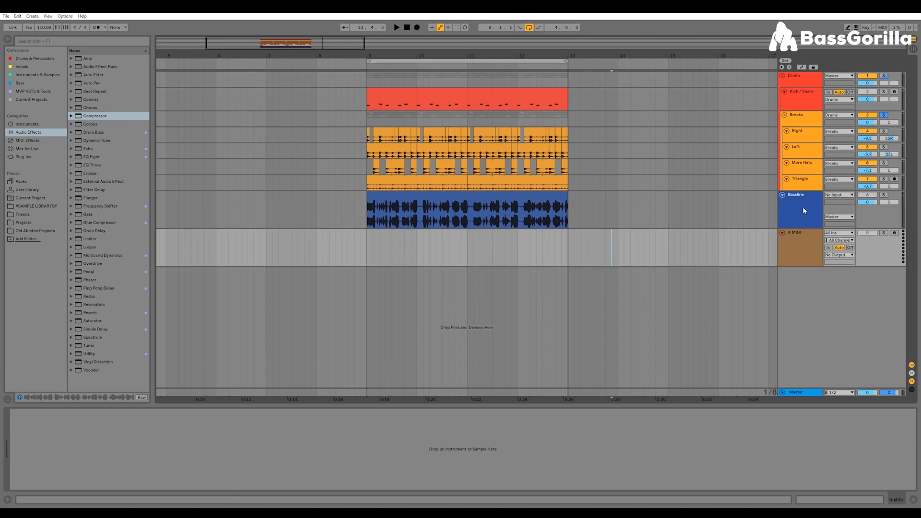
click(43, 124)
drag(88, 61, 493, 253)
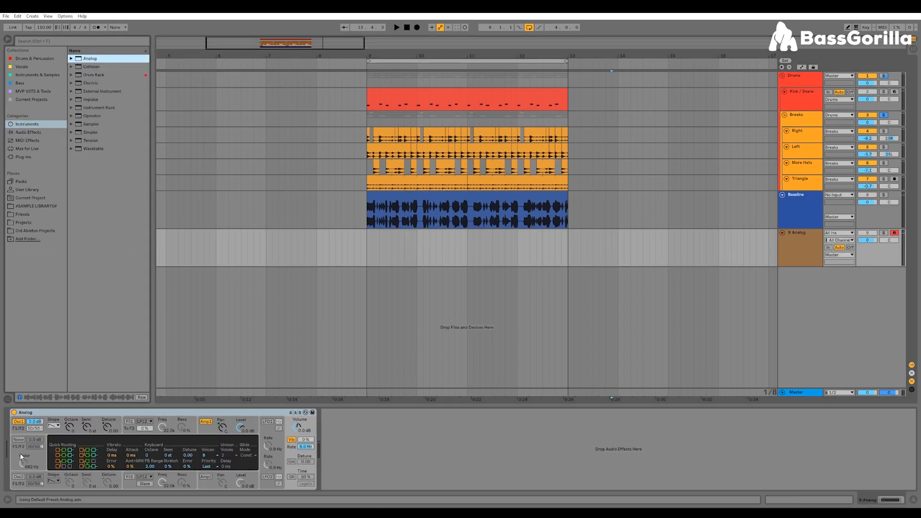
Make the noise generator Analog's only sound source, raise the instrument's volume and display the Amp1 envelope.
click(18, 439)
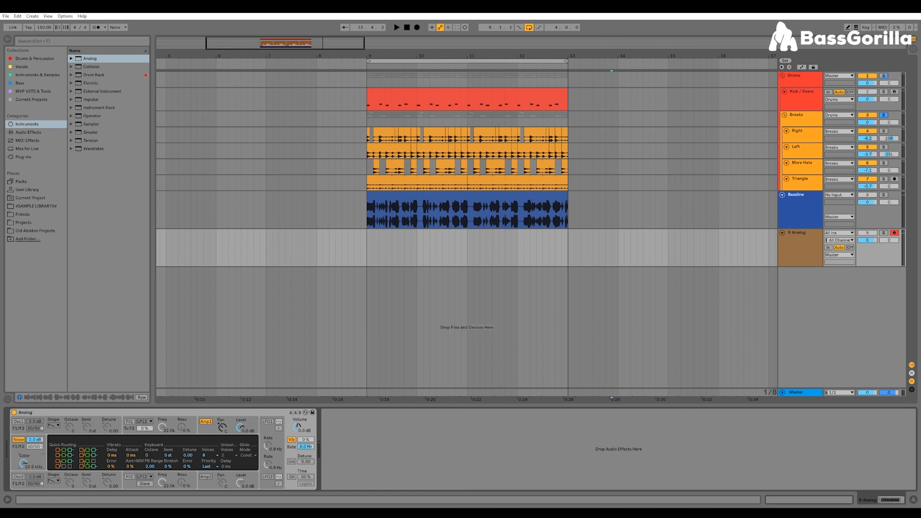
drag(298, 426, 298, 413)
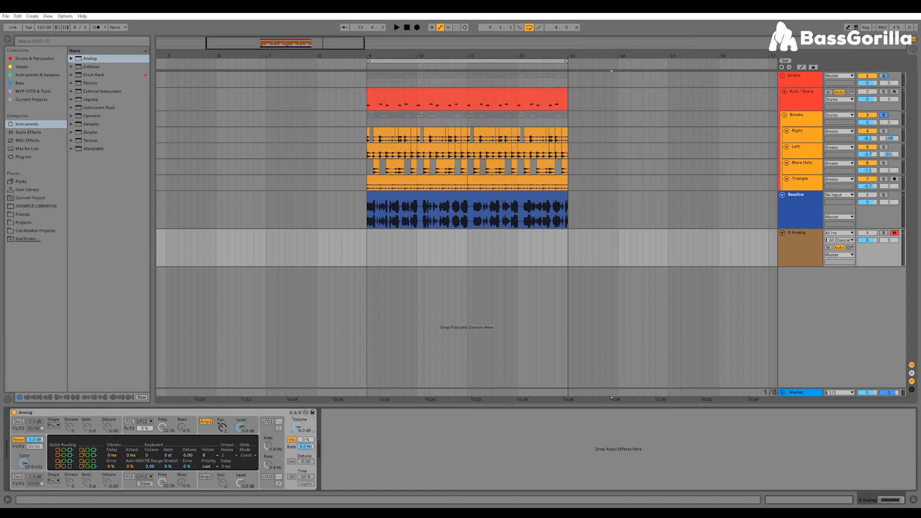
click(231, 431)
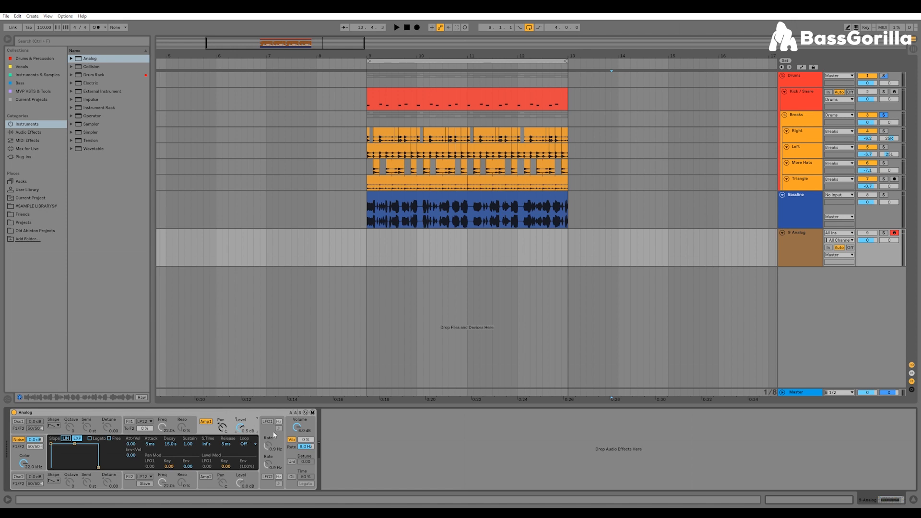
Solo the Analog track and check its noise level in the Session View mixer before returning to Arrangement View.
click(884, 233)
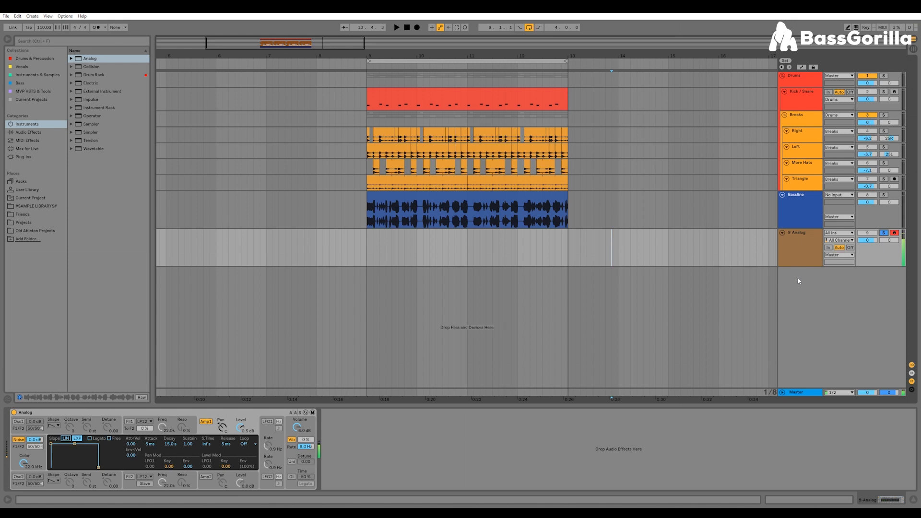
key(Tab)
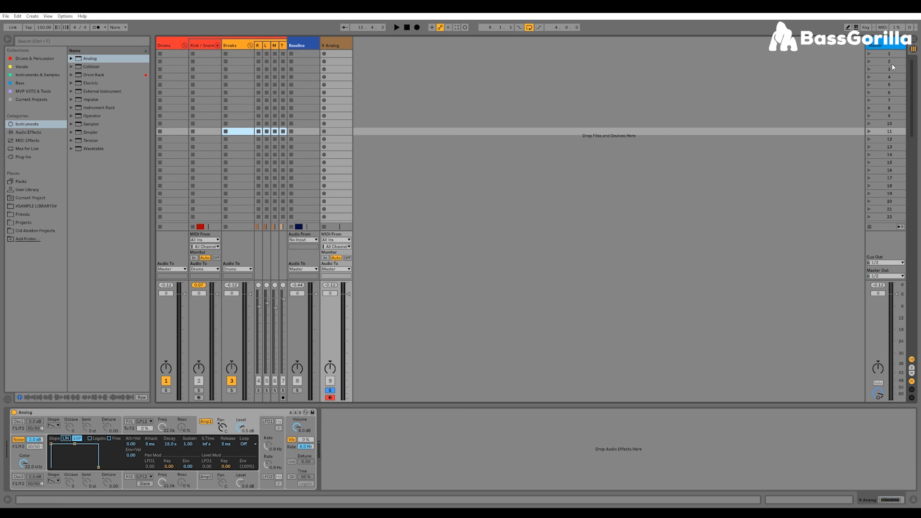
click(913, 48)
Insert an audio track below the Analog track and set its input to Resampling.
click(796, 235)
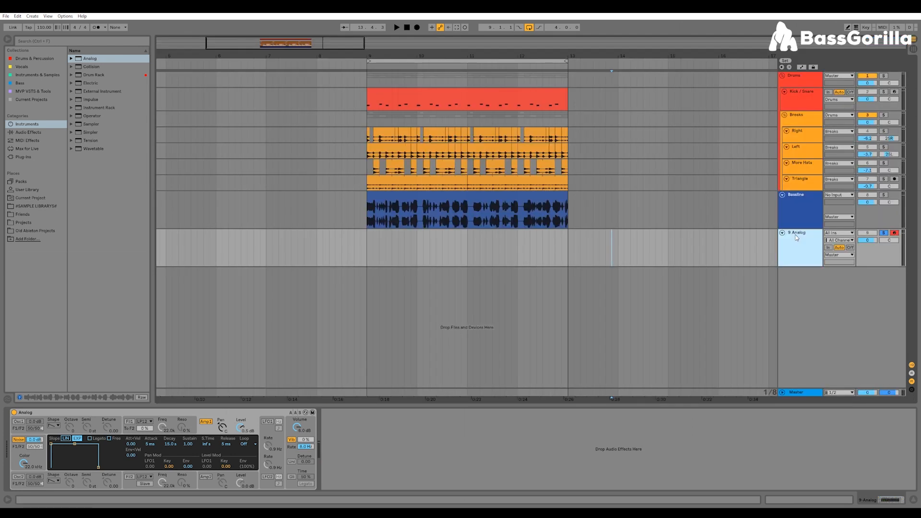
key(ctrl+t)
click(839, 272)
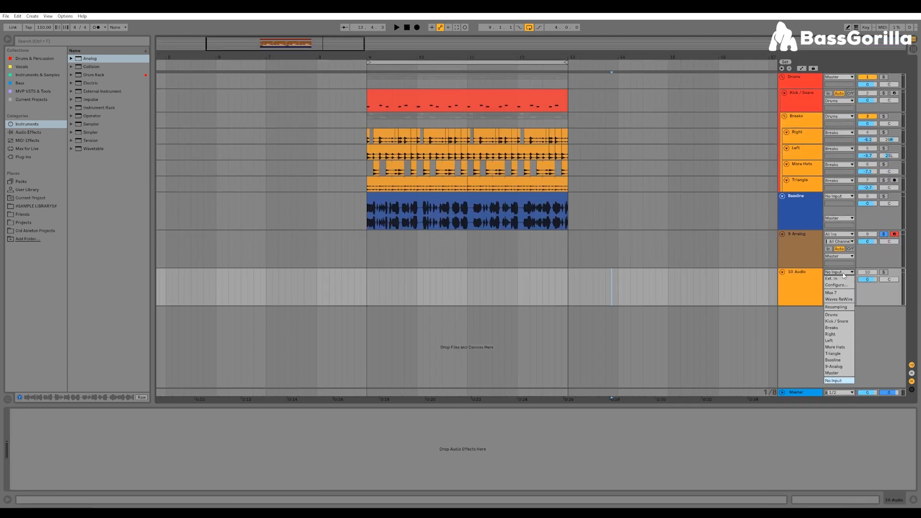
click(837, 307)
Arm the new audio track and record a short burst of the Analog noise starting at bar 14.
click(619, 290)
click(895, 272)
key(F9)
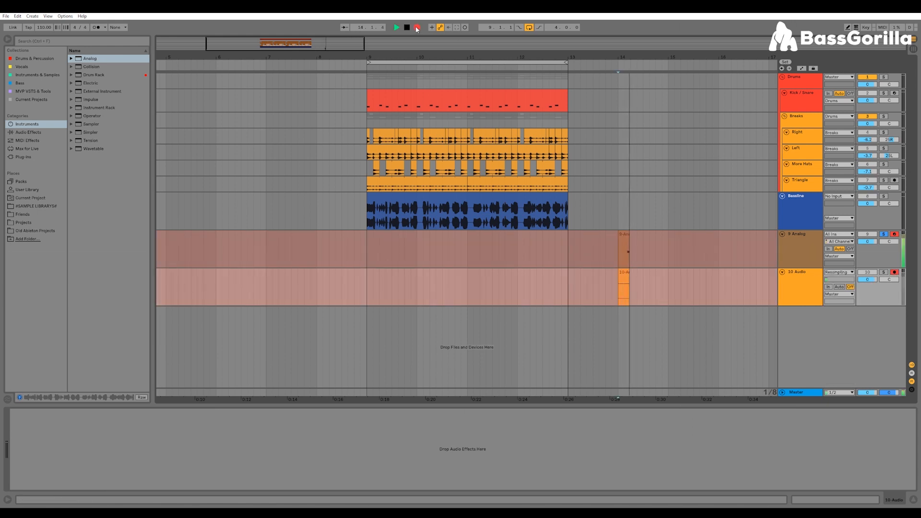
click(719, 245)
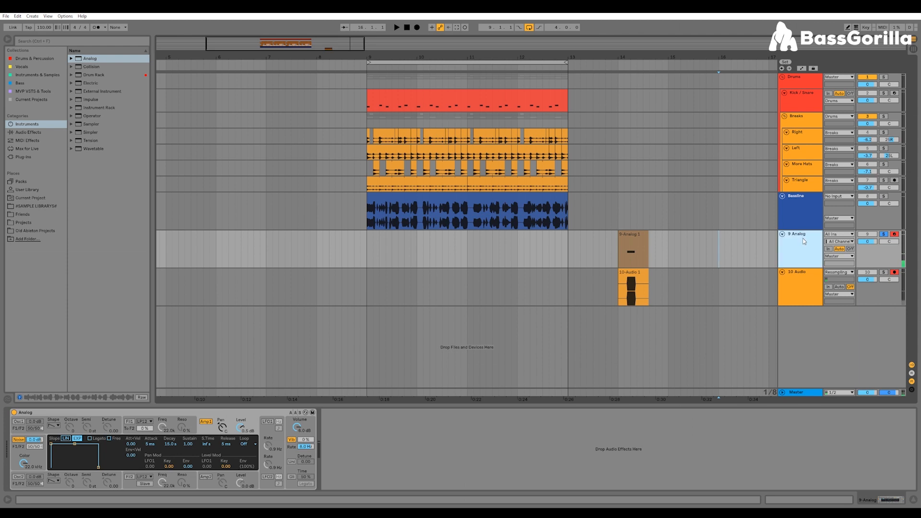
Delete the Analog track, then insert a new MIDI track and move it above the Drums group.
key(Delete)
drag(636, 57, 637, 139)
key(ctrl+shift+t)
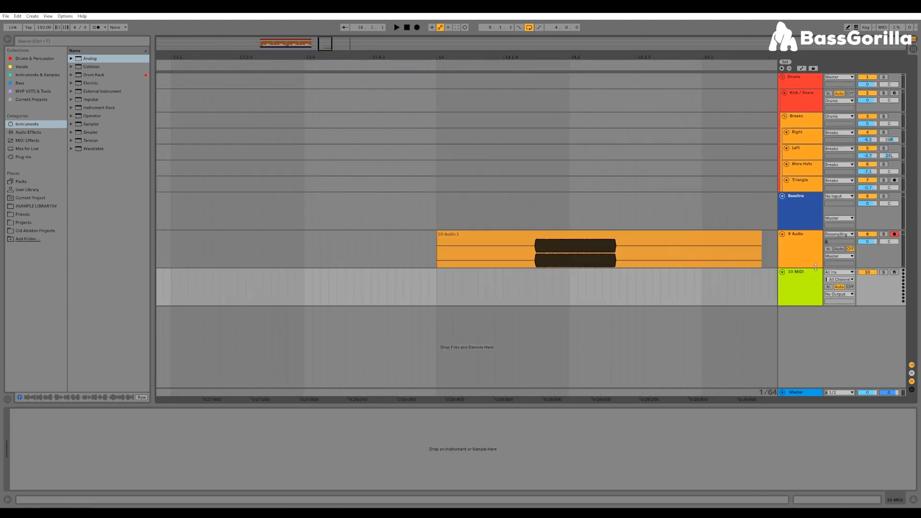
drag(789, 78, 789, 76)
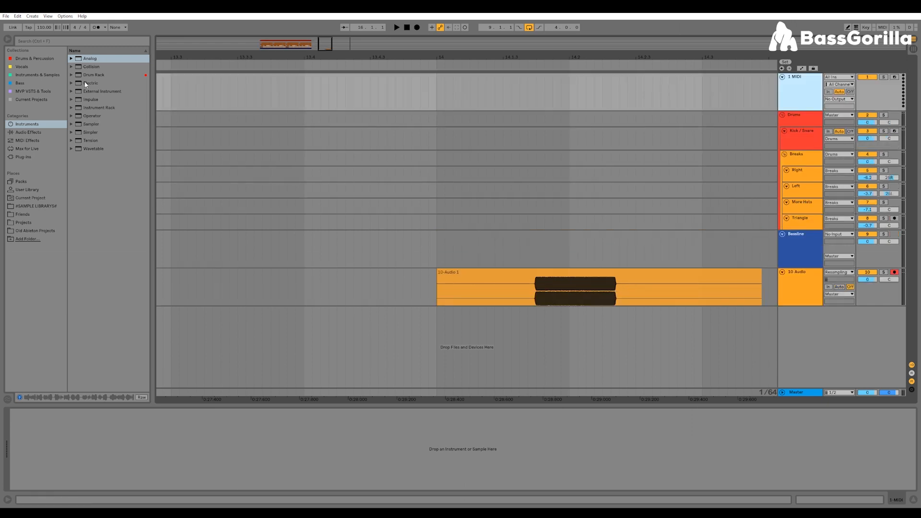
Load an empty Drum Rack onto the new MIDI track and rename the track SIDECHAIN.
drag(90, 76, 273, 94)
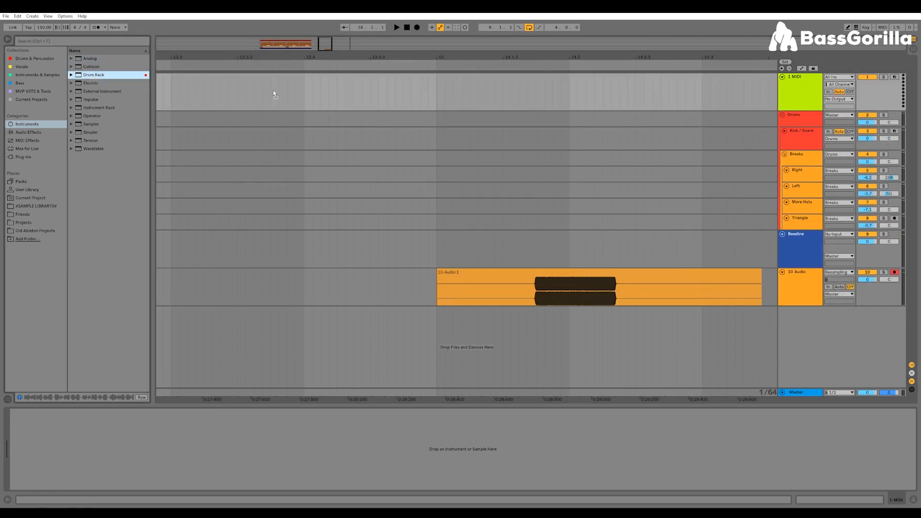
right_click(801, 79)
click(812, 107)
text(SIDECHAIN)
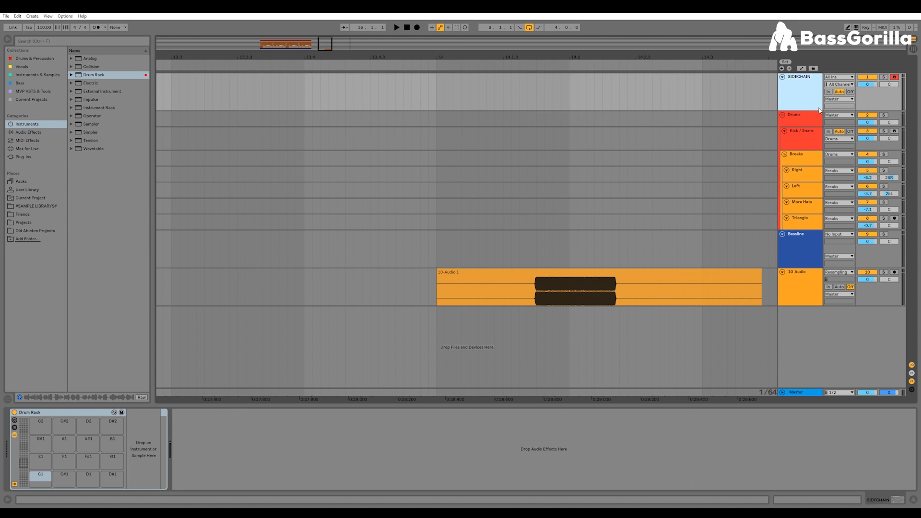
Give the SIDECHAIN track a dark, near-black colour.
right_click(813, 96)
click(914, 227)
drag(701, 56, 700, 15)
click(796, 80)
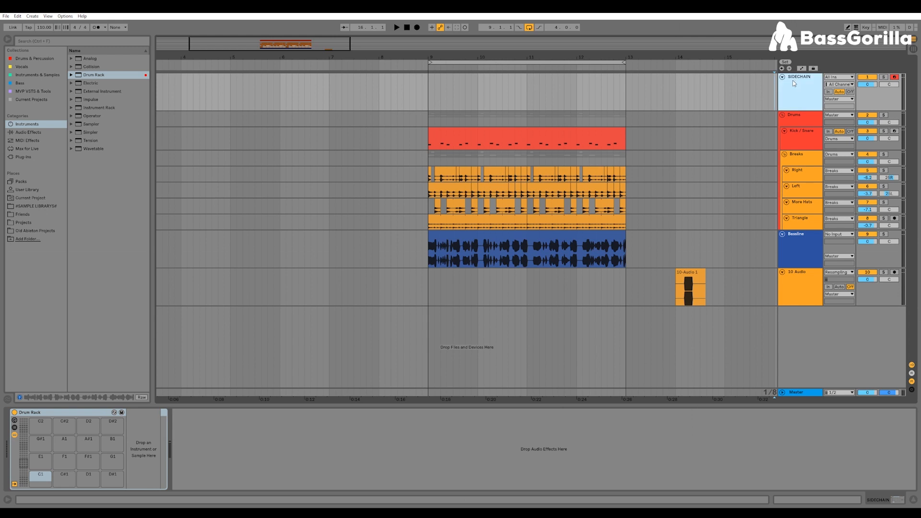
Consolidate a section about 34 ms long from inside the recorded noise and delete the remaining audio on both sides.
drag(694, 58, 693, 153)
click(480, 293)
drag(480, 295, 518, 290)
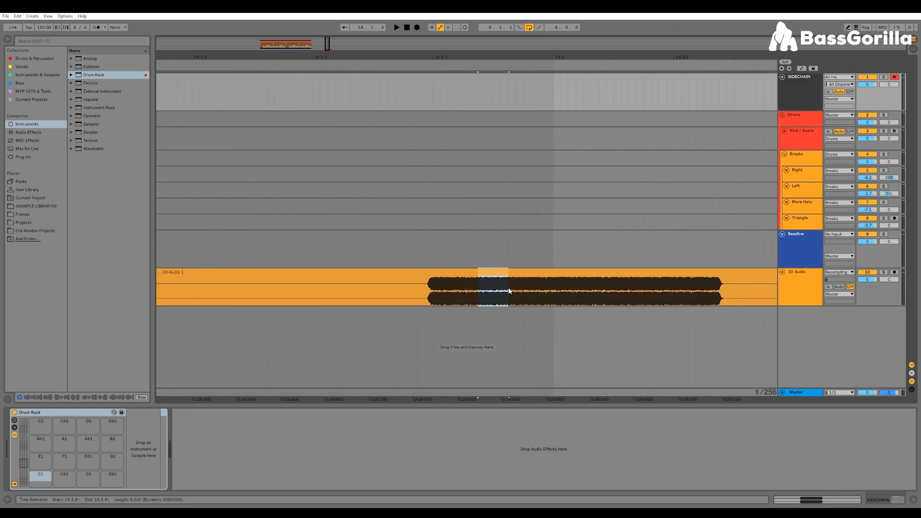
key(ctrl+e)
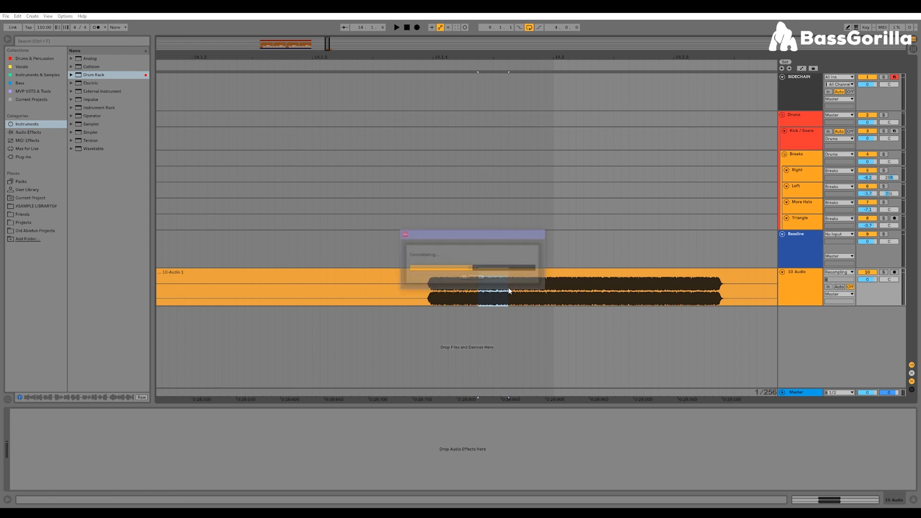
click(462, 276)
key(Delete)
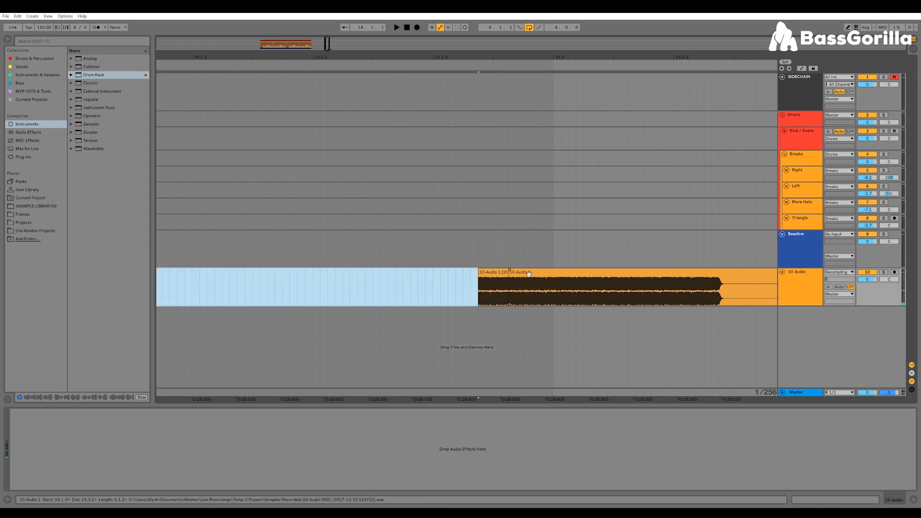
click(535, 276)
key(Delete)
Place the short noise clip on pad C1 of the SIDECHAIN Drum Rack and compare it with the Kick / Snare rack's pads.
click(799, 78)
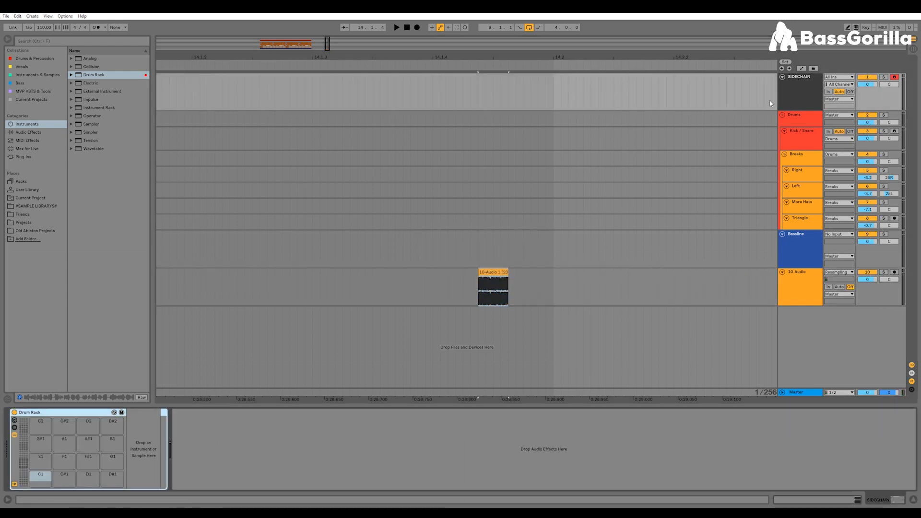
drag(80, 470, 44, 482)
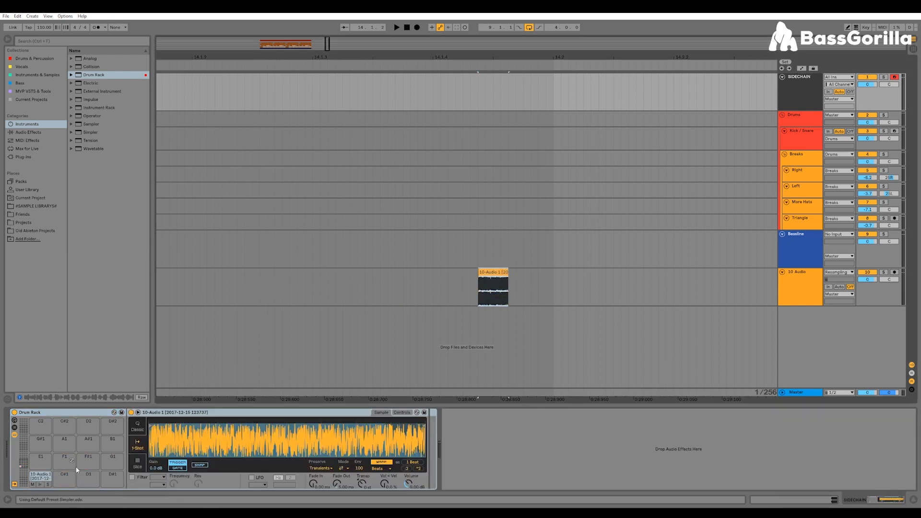
click(802, 133)
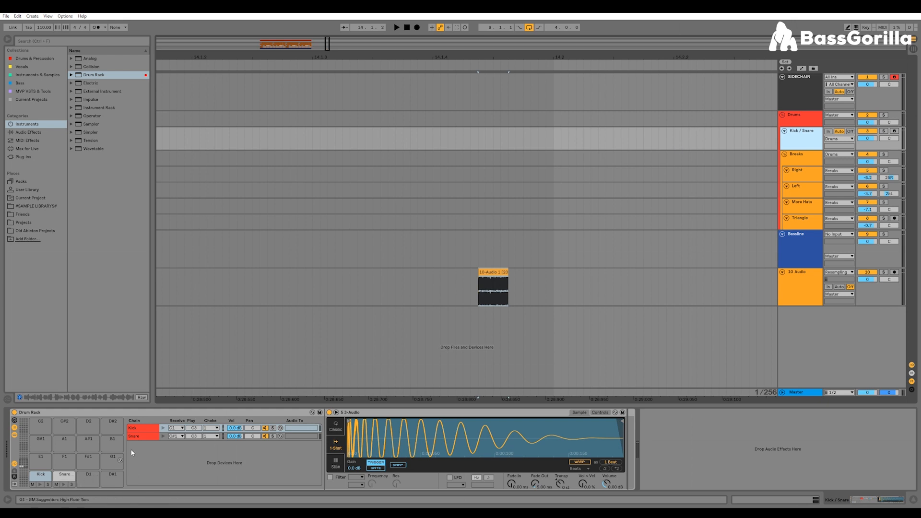
click(792, 94)
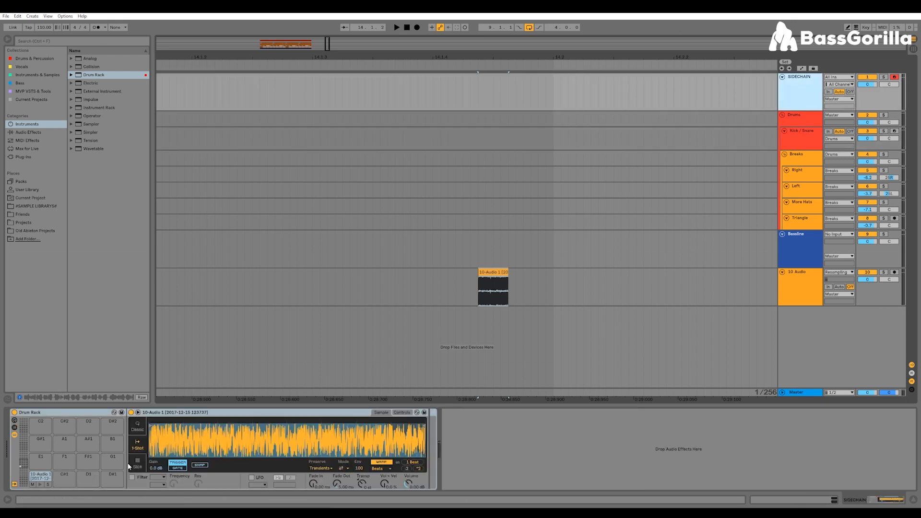
Turn off Warp for the noise sample and trim it to a very short slice with a 0.34 ms fade-out.
click(379, 463)
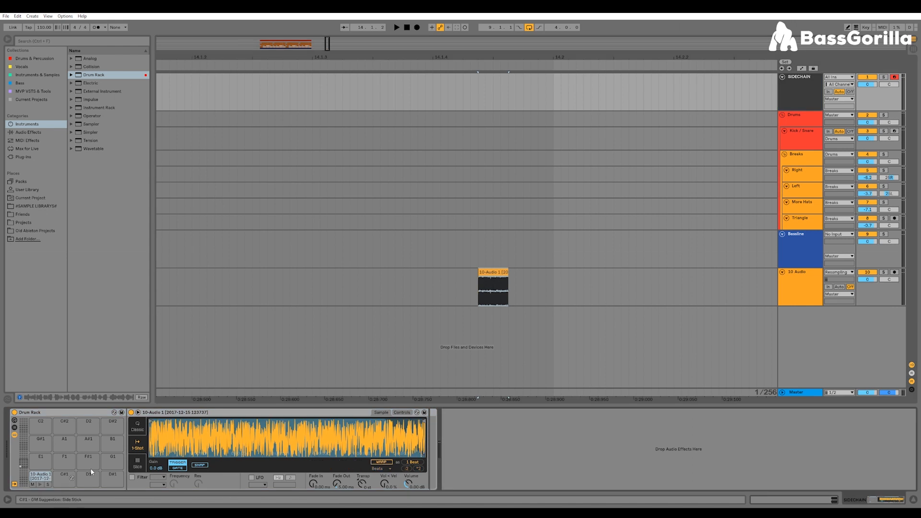
drag(425, 421, 153, 430)
drag(237, 448, 238, 480)
drag(335, 485, 337, 487)
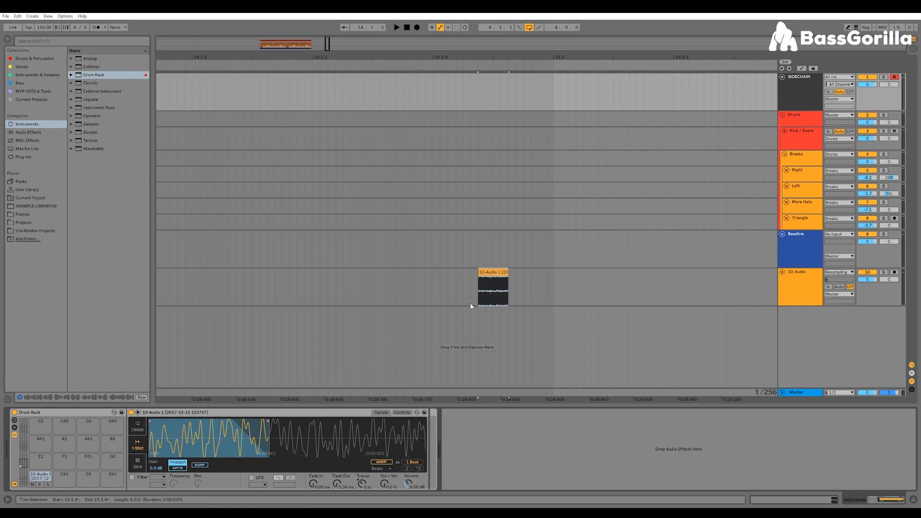
Audition the noise pad in Session View while moving the sample's start and end later, and set its volume to 0.20 dB.
key(Tab)
click(41, 486)
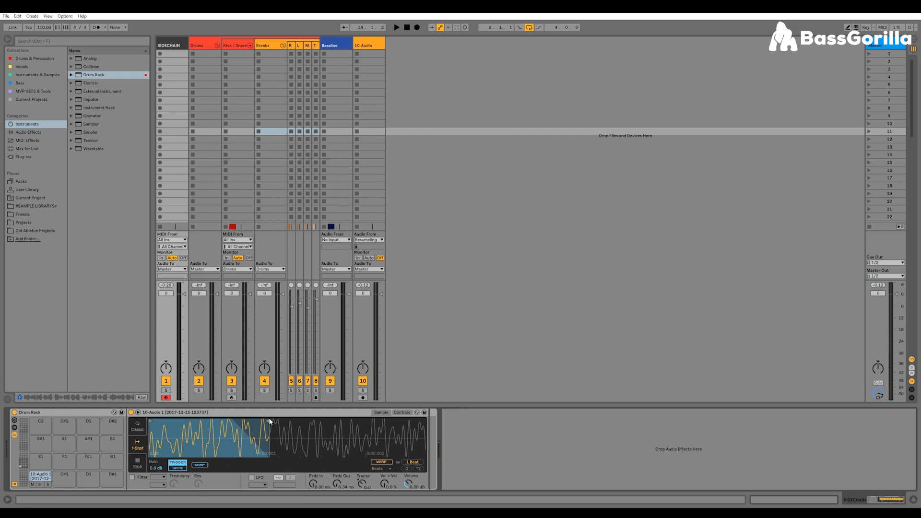
drag(267, 422, 297, 422)
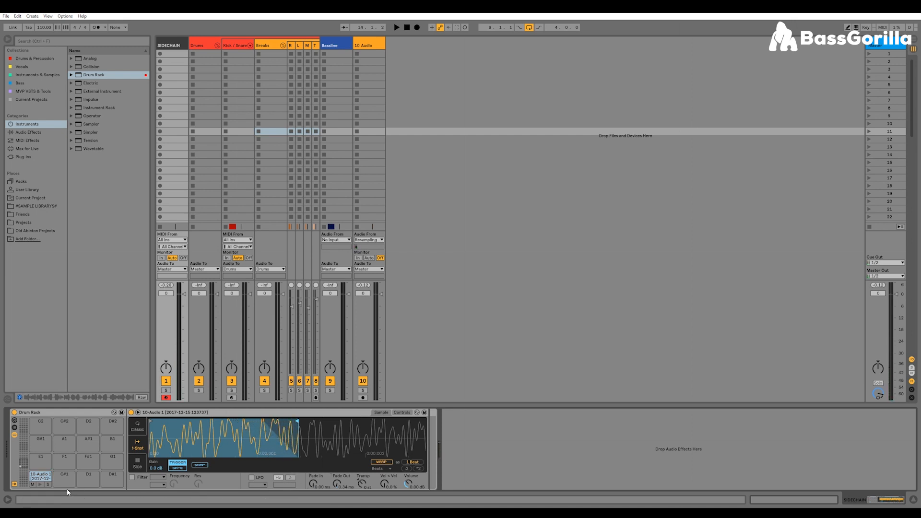
click(40, 485)
drag(150, 422, 163, 422)
click(40, 485)
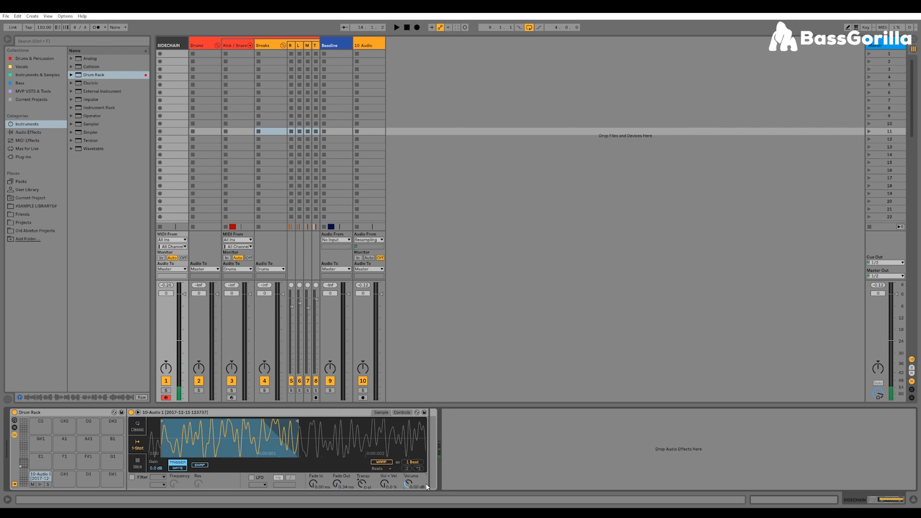
text(0.)
click(40, 485)
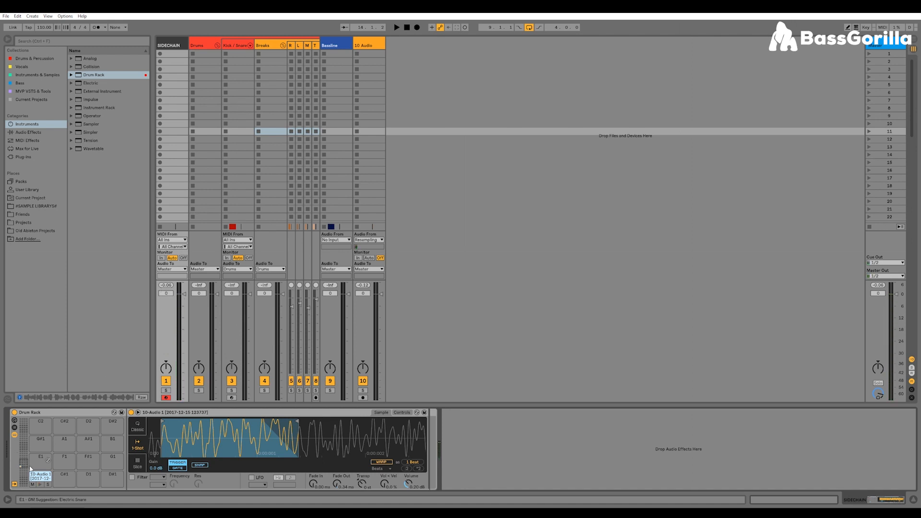
Rename the C1 pad Kick Trigger and copy it to pad C#1 as Snare Trigger.
right_click(40, 476)
click(54, 480)
text(Kick Trigger)
key(Return)
drag(45, 477, 64, 479)
right_click(64, 478)
click(76, 482)
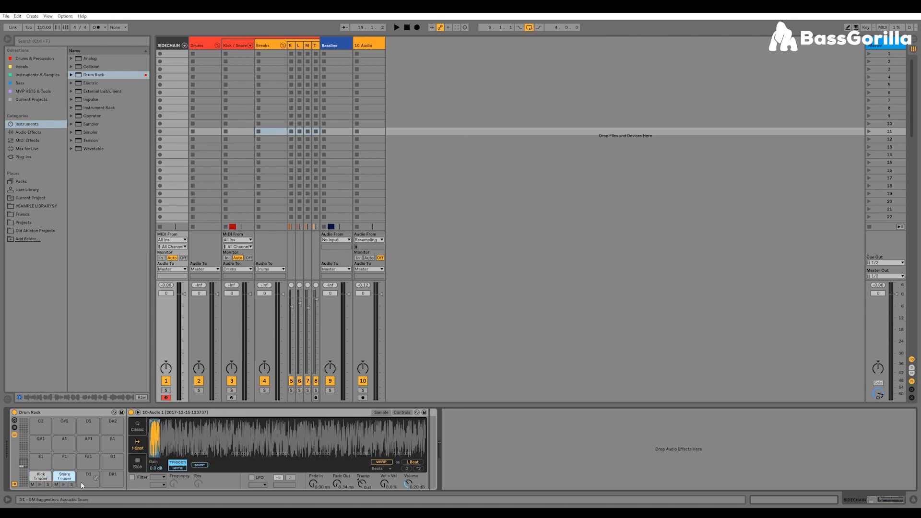
Rename the Drum Rack Sidechain Triggers and hide its chain devices.
right_click(41, 415)
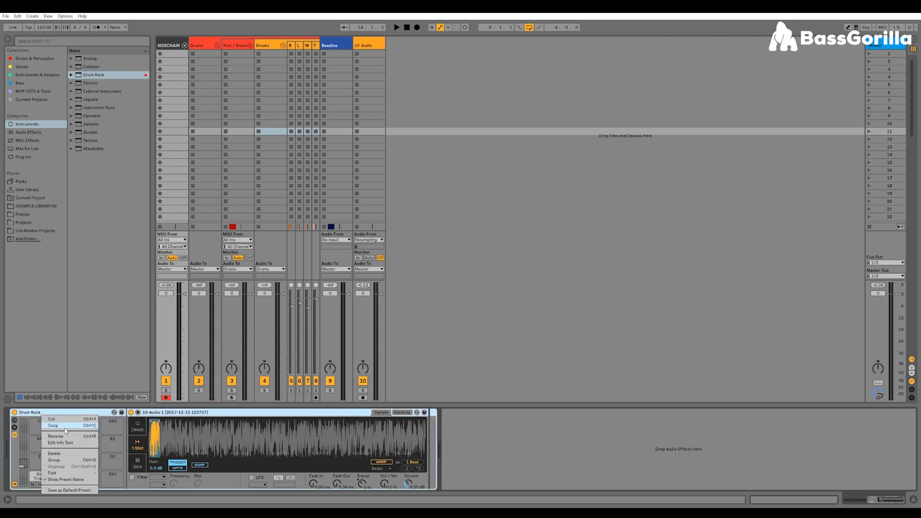
click(68, 437)
text(Sidechain Triggers)
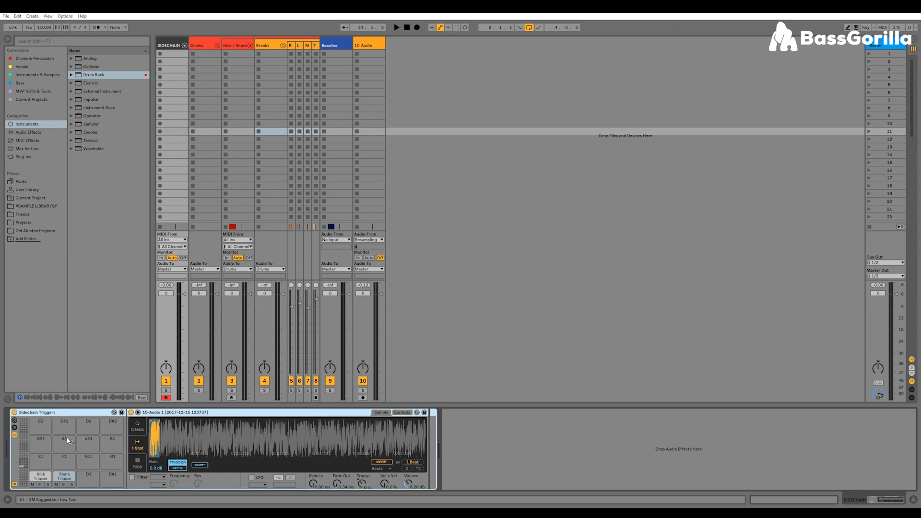
click(14, 435)
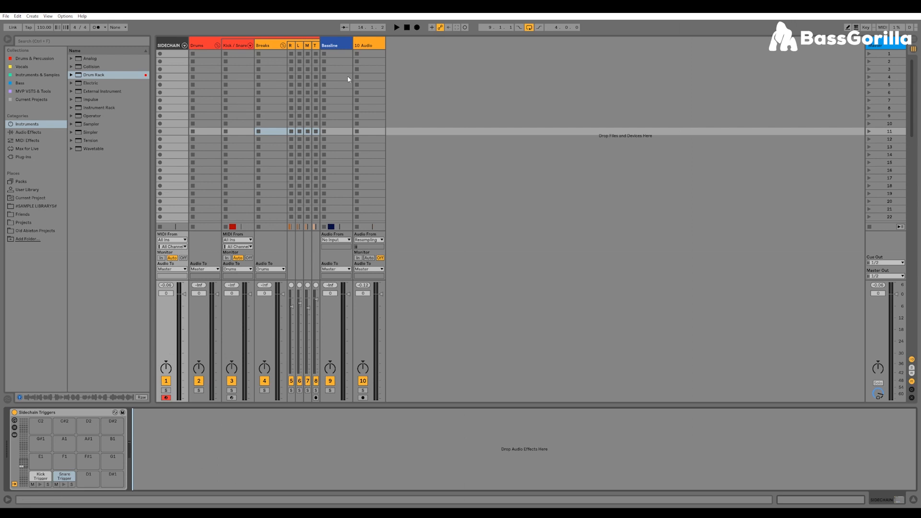
Delete the 10 Audio track and add a Compressor after the Sidechain Triggers rack on the SIDECHAIN track.
key(Delete)
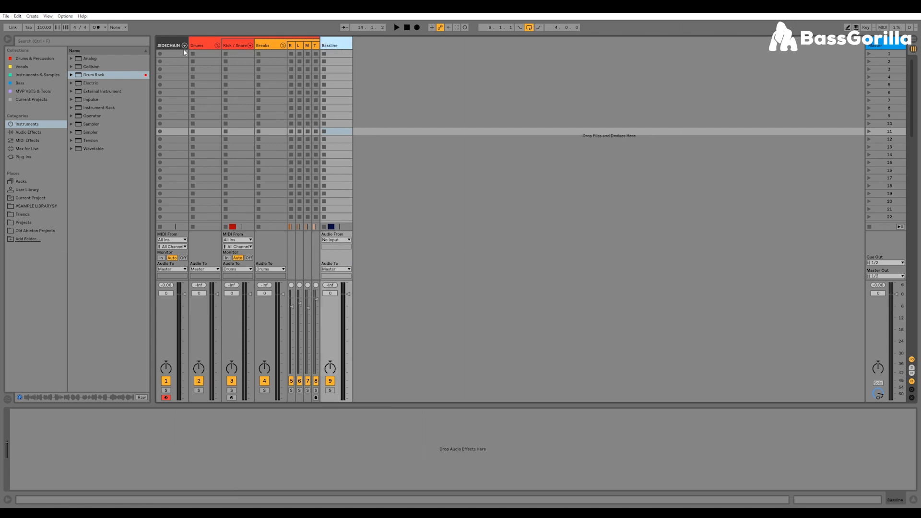
click(166, 46)
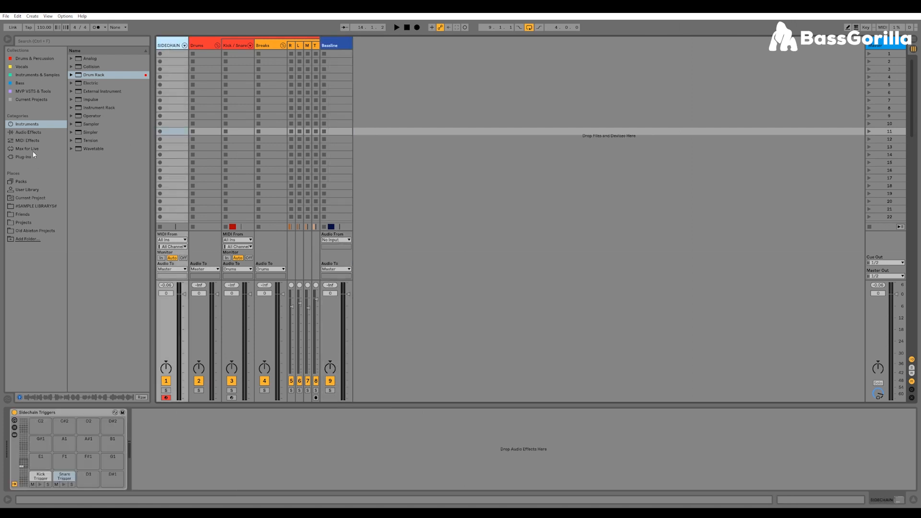
click(31, 132)
drag(80, 117, 204, 434)
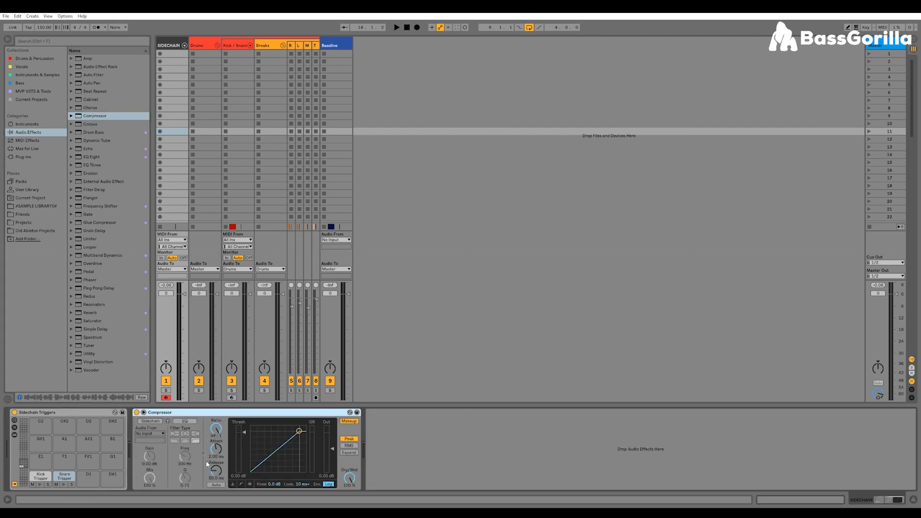
Enable the Compressor's sidechain with Makeup off, checking its ratio and lookahead.
click(215, 430)
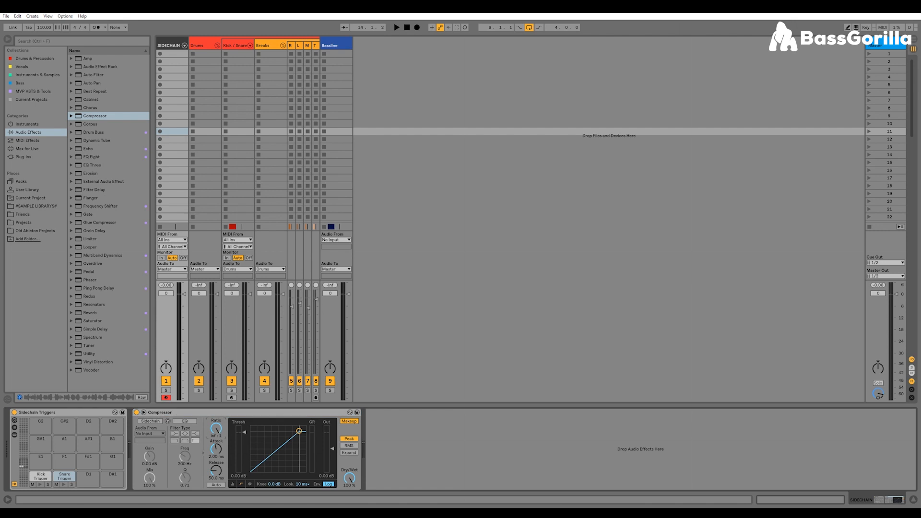
click(307, 487)
click(152, 423)
Try the Kick / Snare track as the Compressor's sidechain source.
click(149, 434)
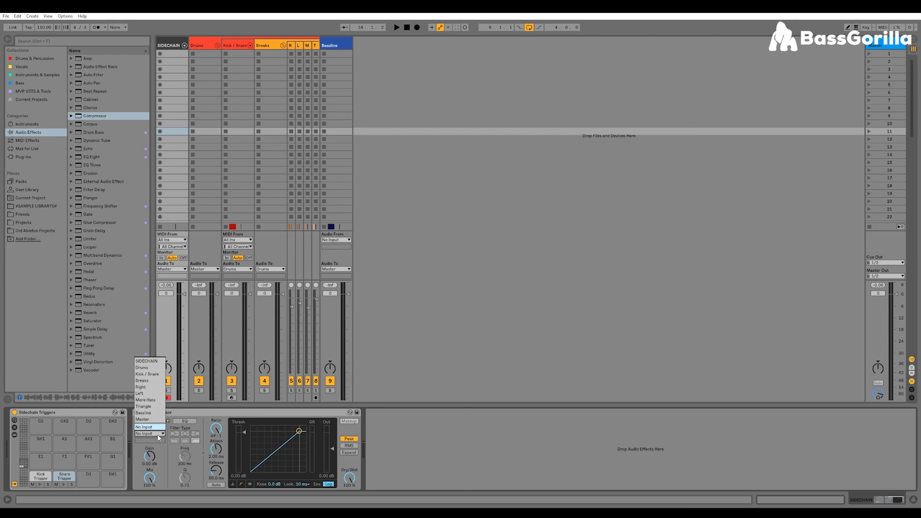
click(154, 375)
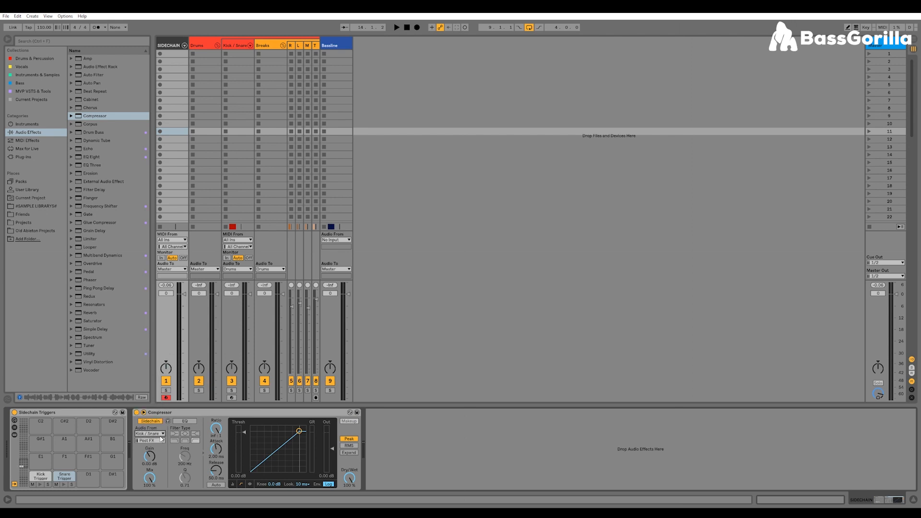
click(161, 440)
click(160, 453)
Set the Compressor's sidechain source to the SIDECHAIN track's Kick Trigger, tapped Pre FX.
click(158, 434)
click(156, 362)
click(159, 441)
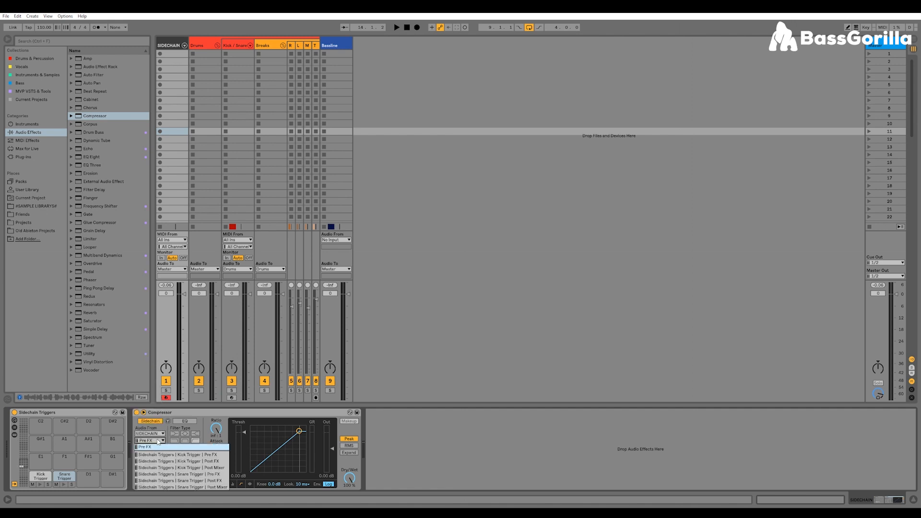
click(181, 455)
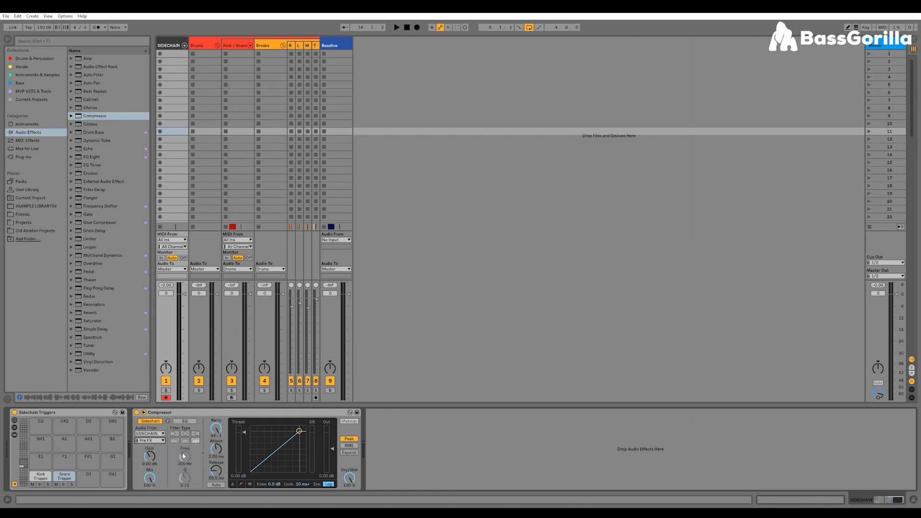
Rename the Compressor Kick and switch its display to the gain reduction activity view.
right_click(182, 413)
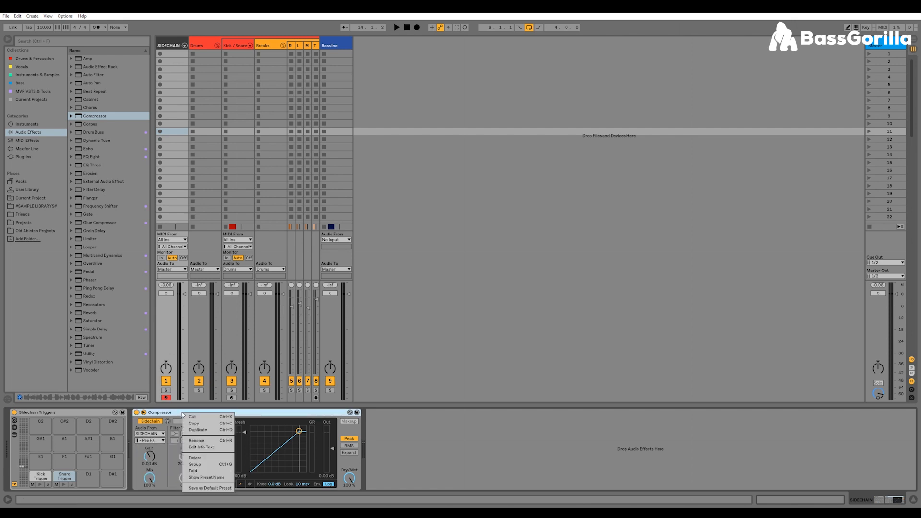
click(201, 444)
text(Kick)
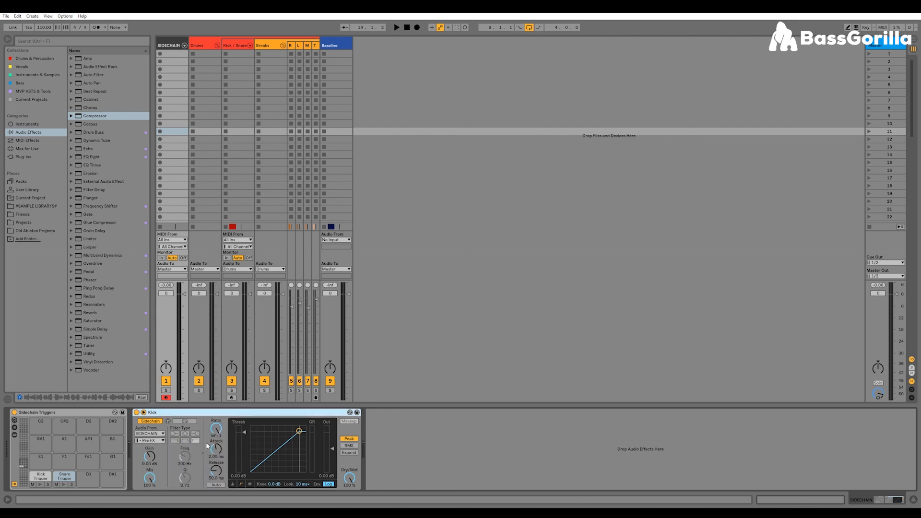
click(249, 484)
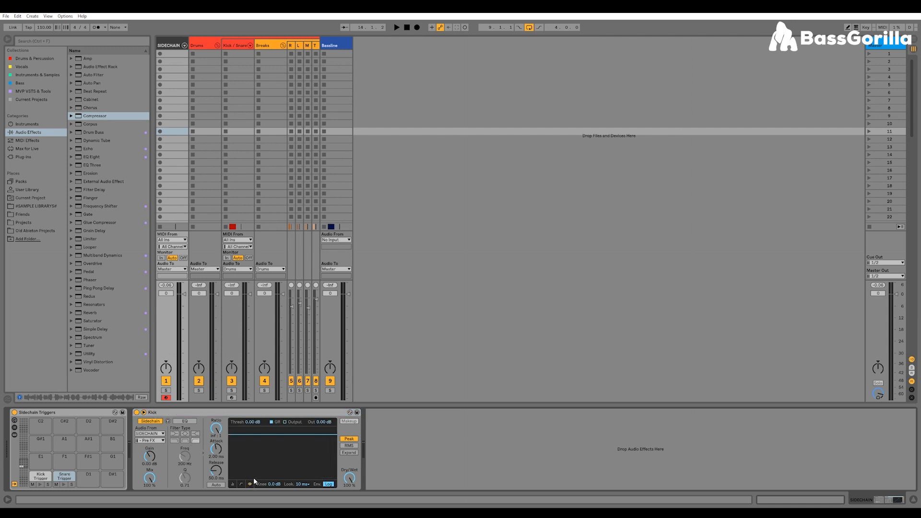
Duplicate the Kick Compressor as Snare and set the copy's sidechain source to Snare Trigger, tapped Pre FX.
click(192, 413)
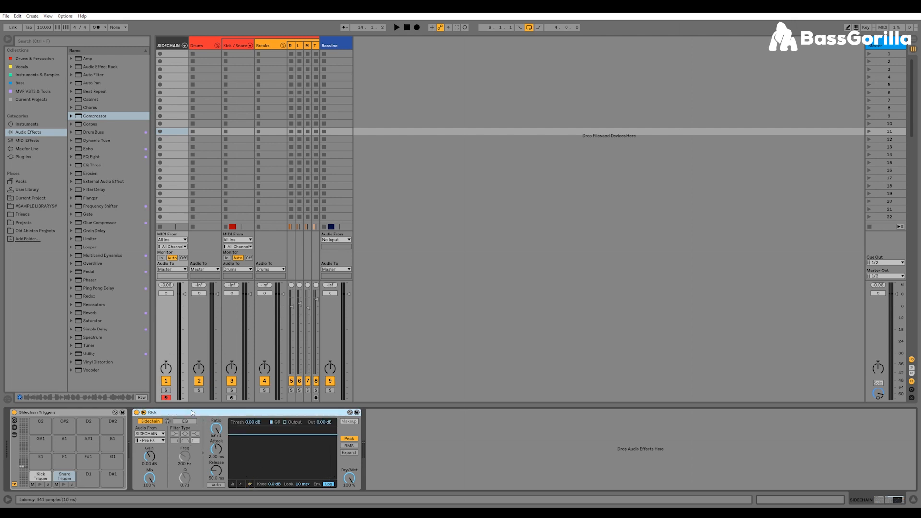
key(ctrl+d)
right_click(388, 413)
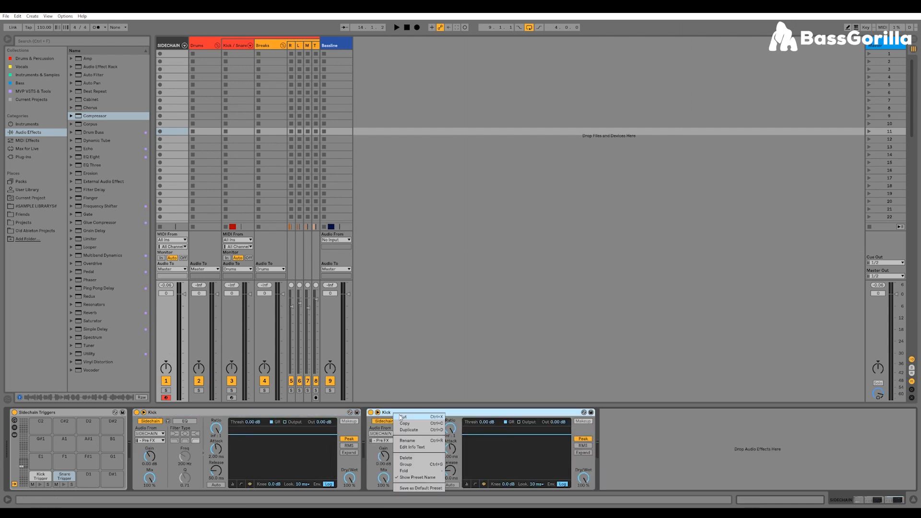
click(418, 443)
text(Snare)
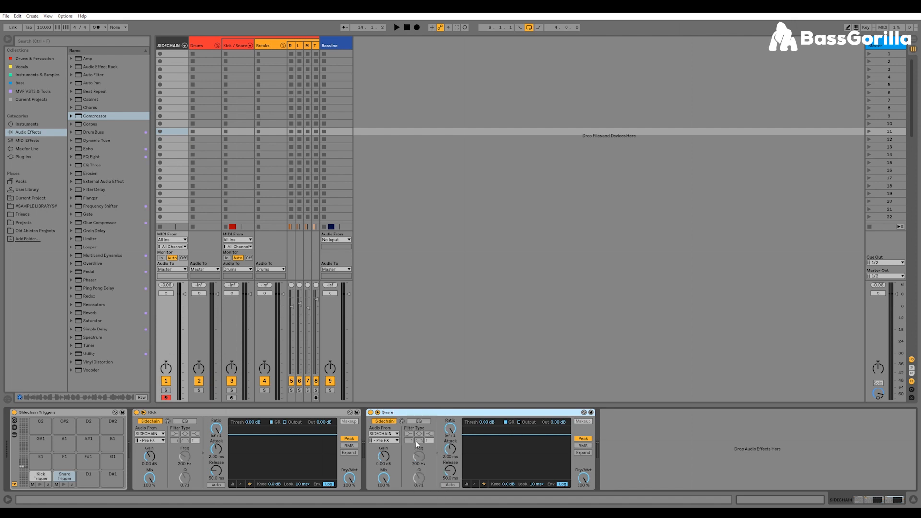
click(386, 440)
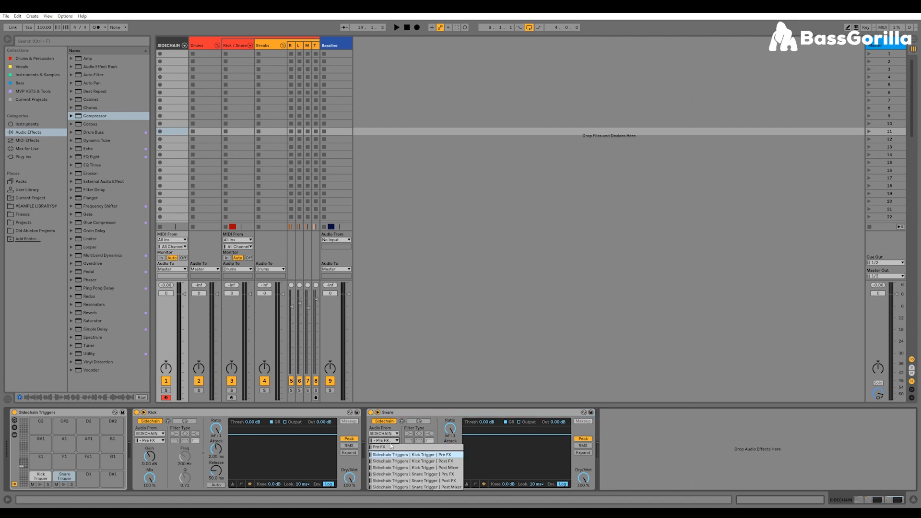
click(409, 474)
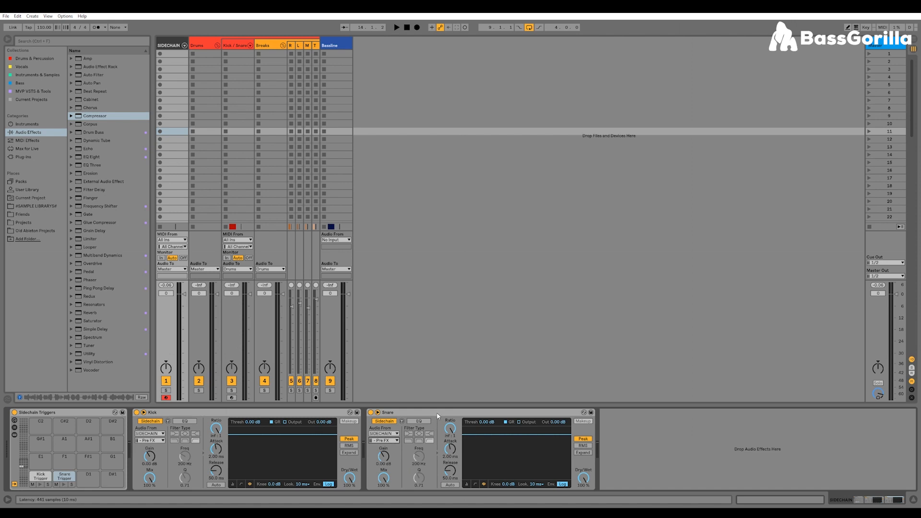
Group the Kick and Snare Compressors into an Audio Effect Rack and show its macro controls.
click(434, 425)
shift+click(329, 415)
key(ctrl+g)
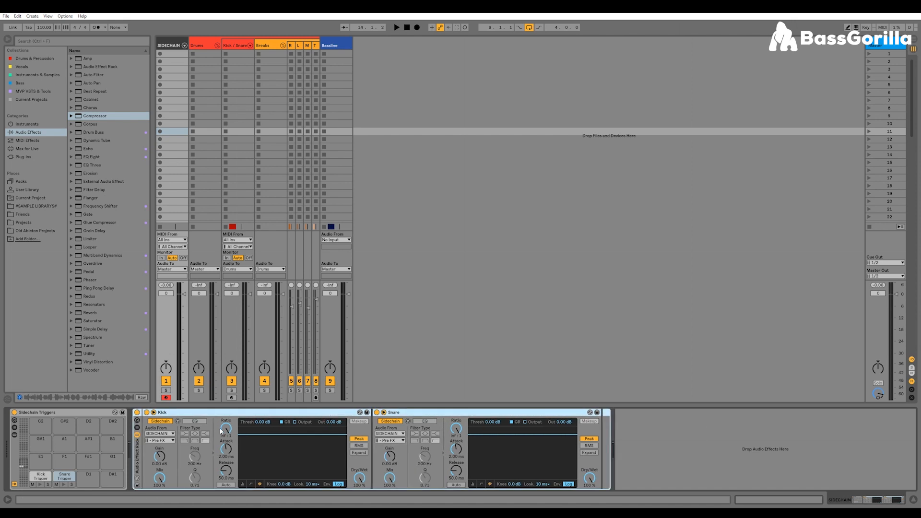
click(138, 421)
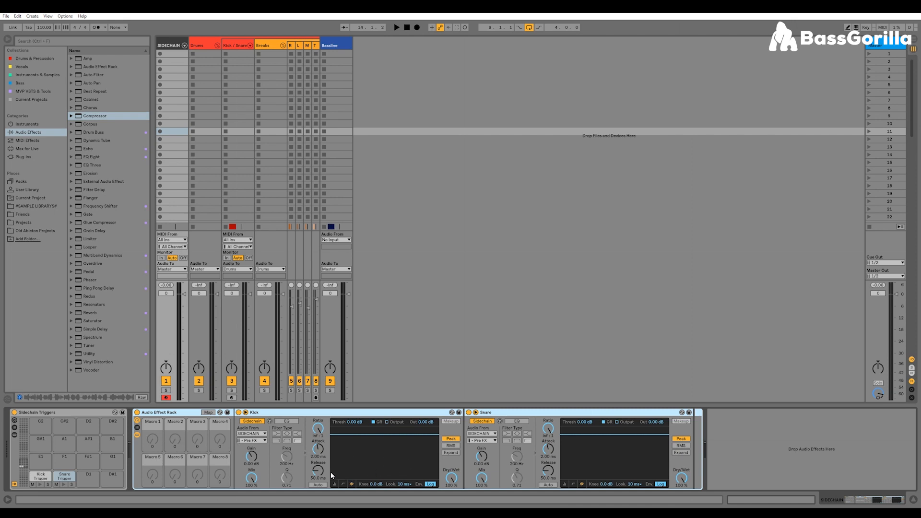
Map the Kick Compressor's threshold to Macro 1 and the Snare Compressor's threshold to Macro 5.
right_click(352, 422)
click(387, 377)
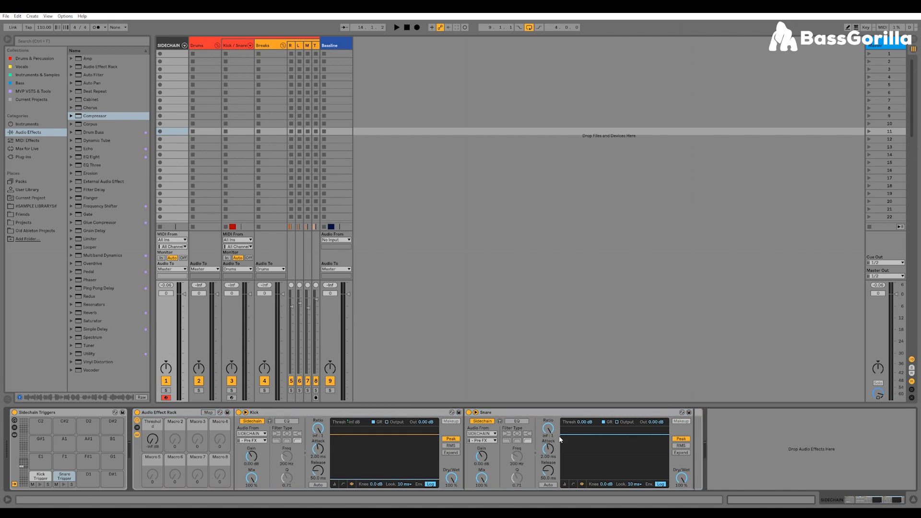
right_click(583, 421)
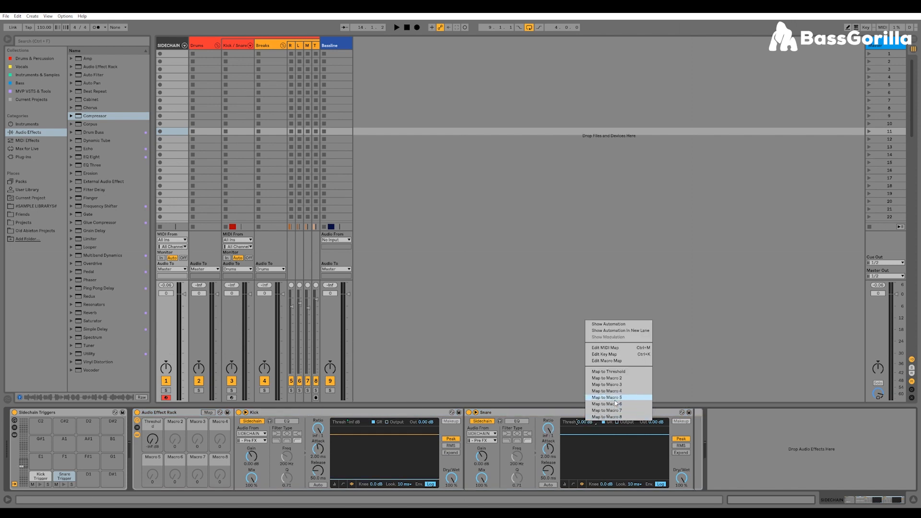
click(607, 397)
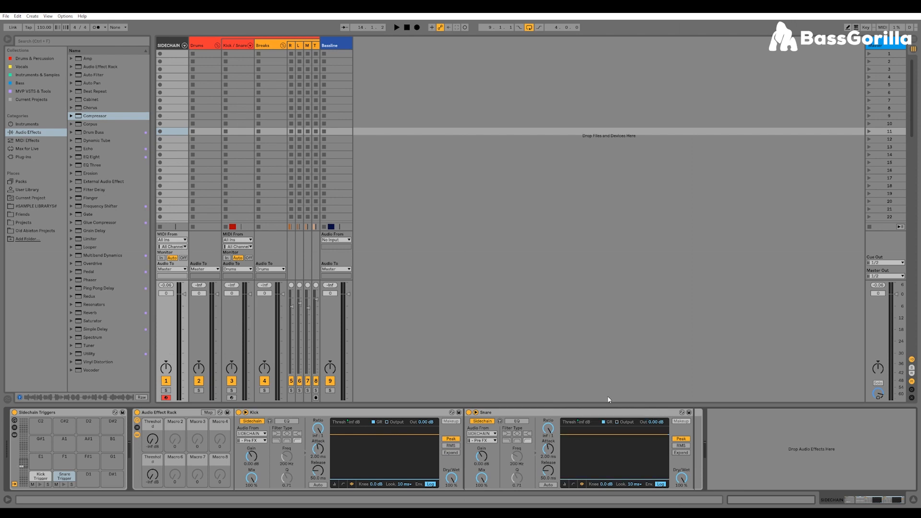
Map the Kick Compressor's attack to Macro 2 and the Snare Compressor's attack to Macro 6.
right_click(318, 450)
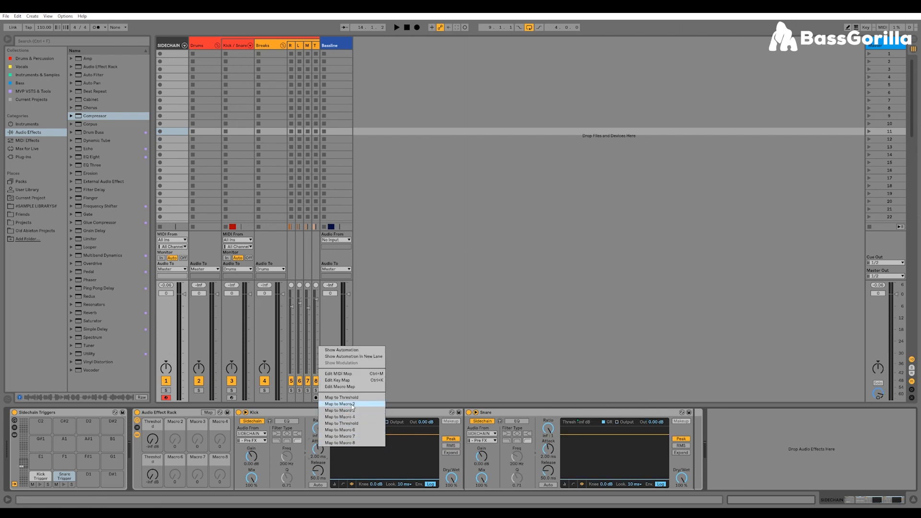
click(341, 405)
right_click(550, 450)
click(571, 431)
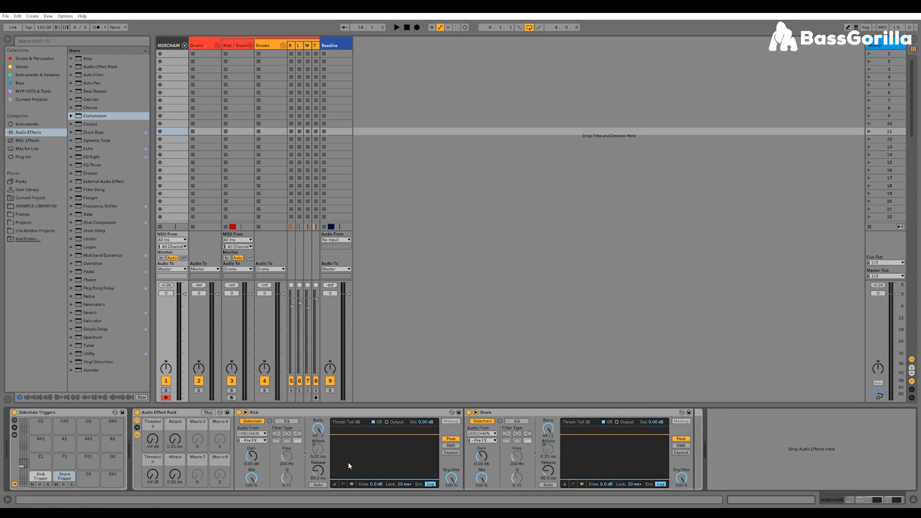
Map the Kick Compressor's release to Macro 3 and the Snare Compressor's release to Macro 7.
right_click(317, 470)
click(342, 435)
right_click(549, 475)
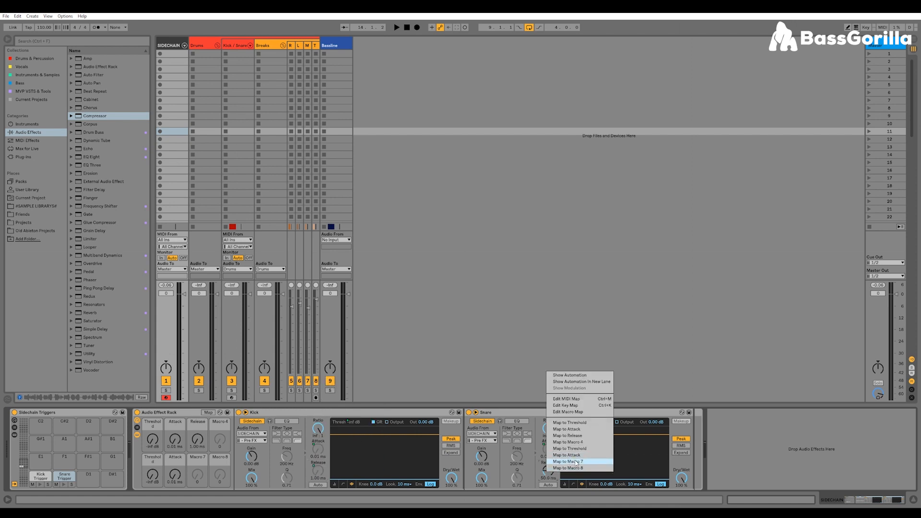
click(571, 464)
Color the upper row's Threshold, Attack and Release macros for the kick red.
right_click(160, 430)
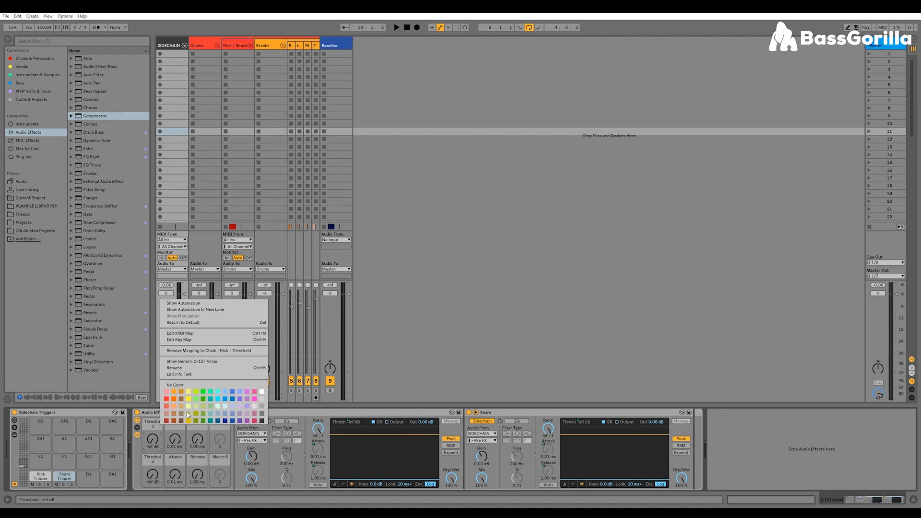
click(166, 400)
right_click(175, 423)
click(182, 400)
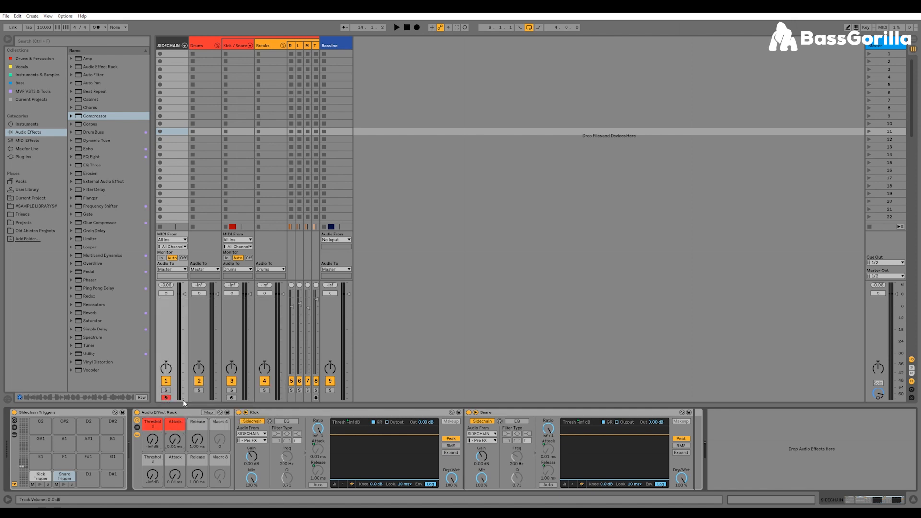
right_click(200, 430)
click(205, 408)
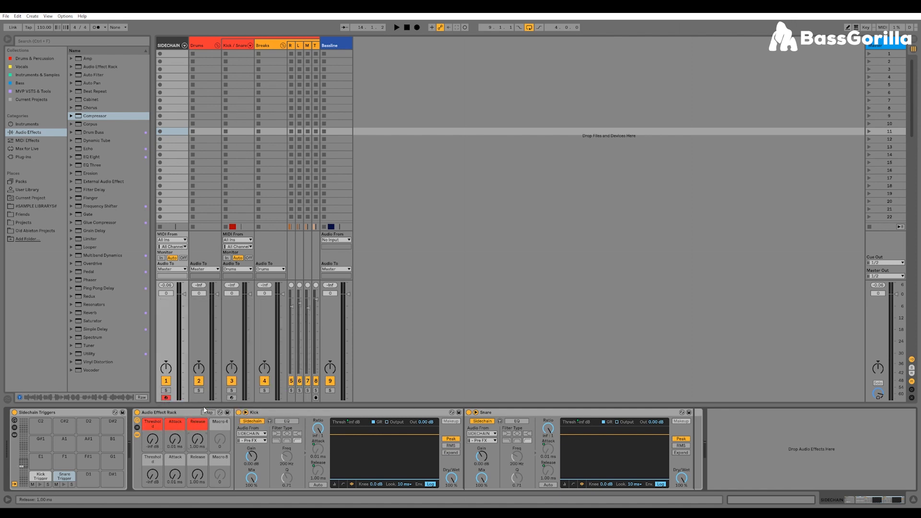
Color the lower row's Threshold, Attack and Release macros for the snare green.
right_click(159, 462)
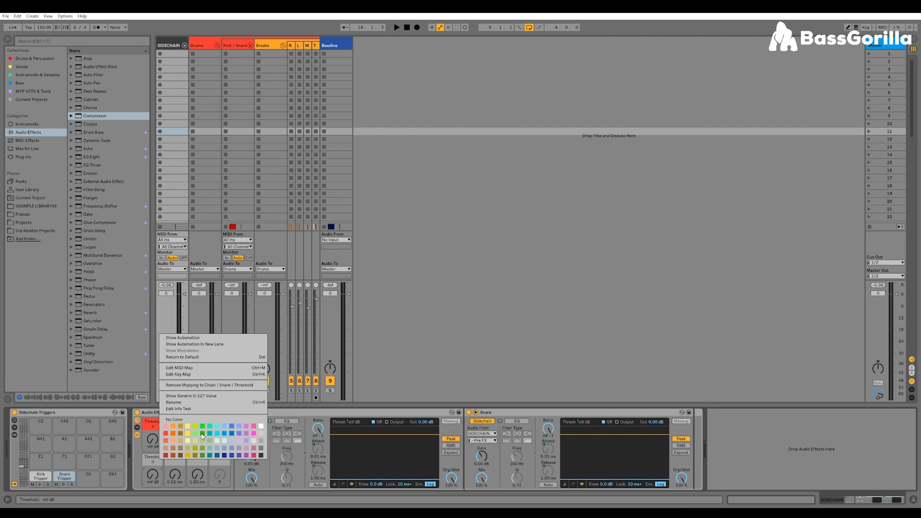
click(202, 434)
right_click(177, 460)
click(219, 435)
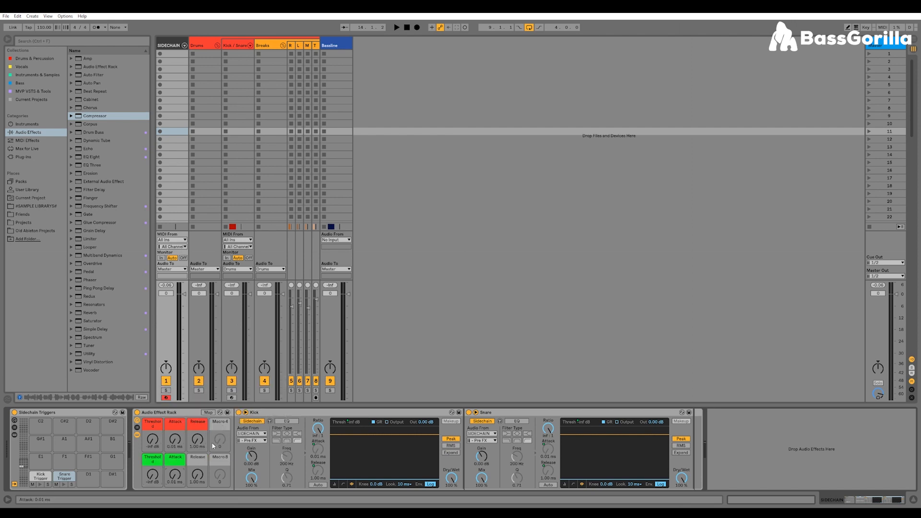
right_click(198, 460)
click(240, 433)
Rename the Audio Effect Rack Live 10 Sidechain.
right_click(212, 427)
click(211, 441)
text(Live 10 Sidechain)
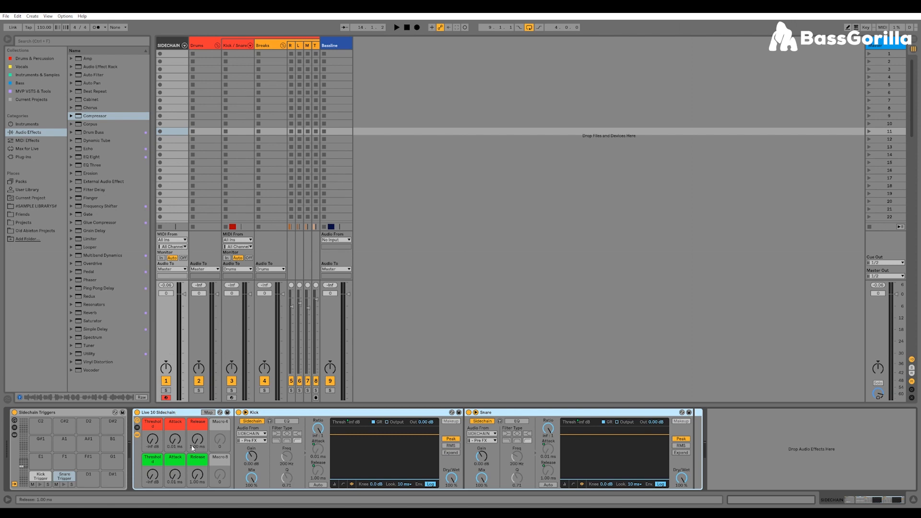
Set the kick and snare Release macros to 25 ms each and hide the rack's devices.
click(196, 443)
text(25)
key(Return)
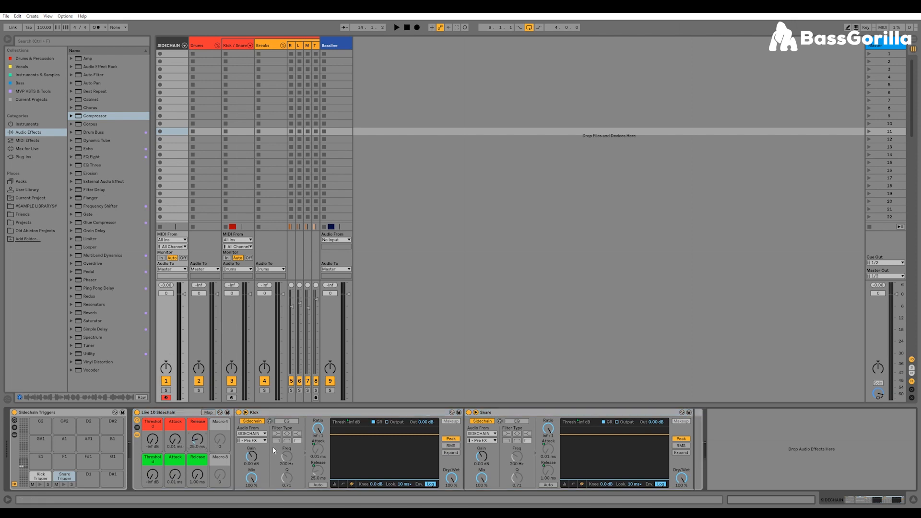
click(198, 475)
text(25)
drag(153, 439, 152, 426)
click(137, 435)
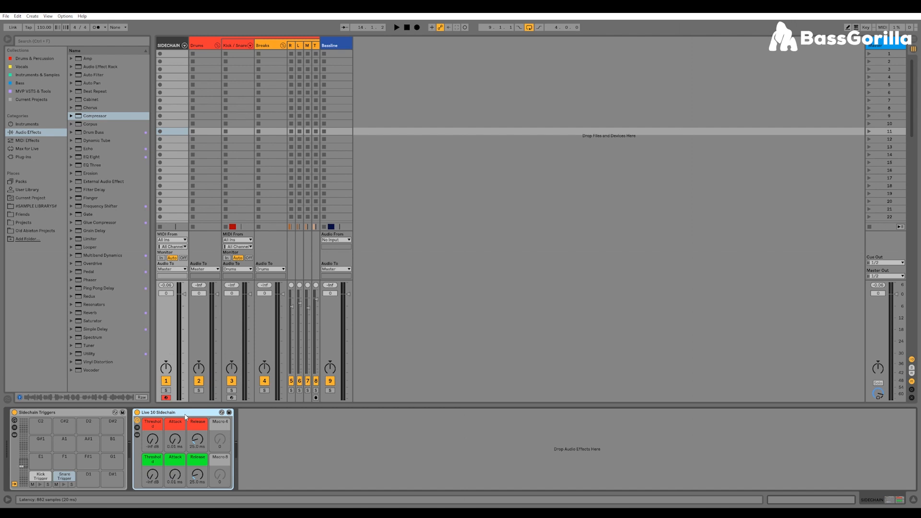
Copy the Live 10 Sidechain rack from the SIDECHAIN track onto the Breaks group in Arrangement View.
key(Tab)
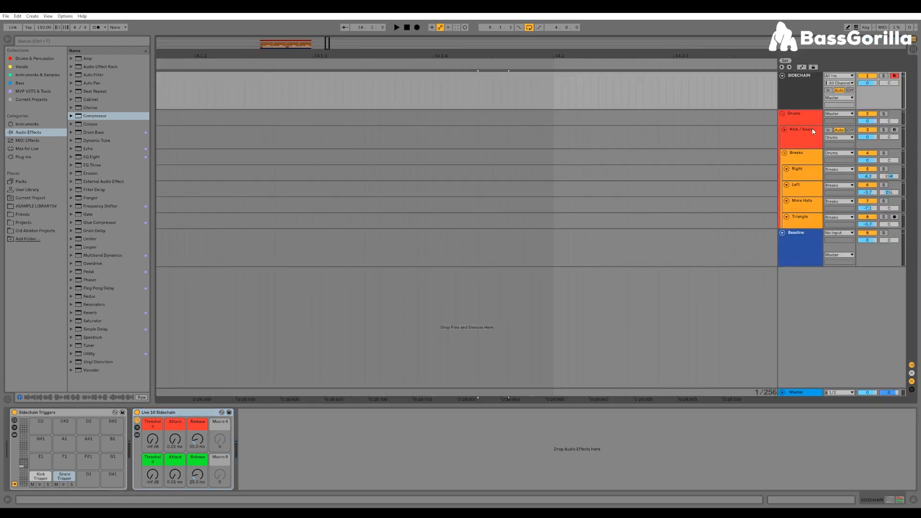
drag(647, 56, 551, 18)
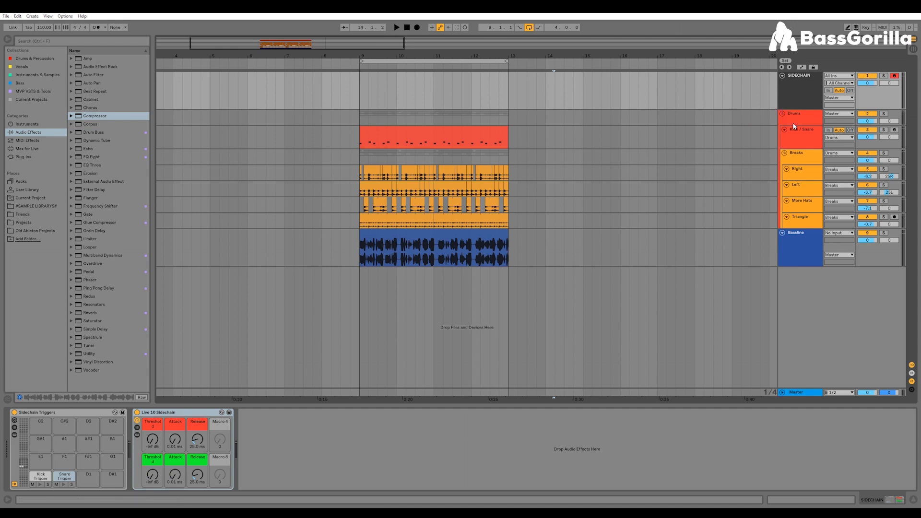
click(800, 159)
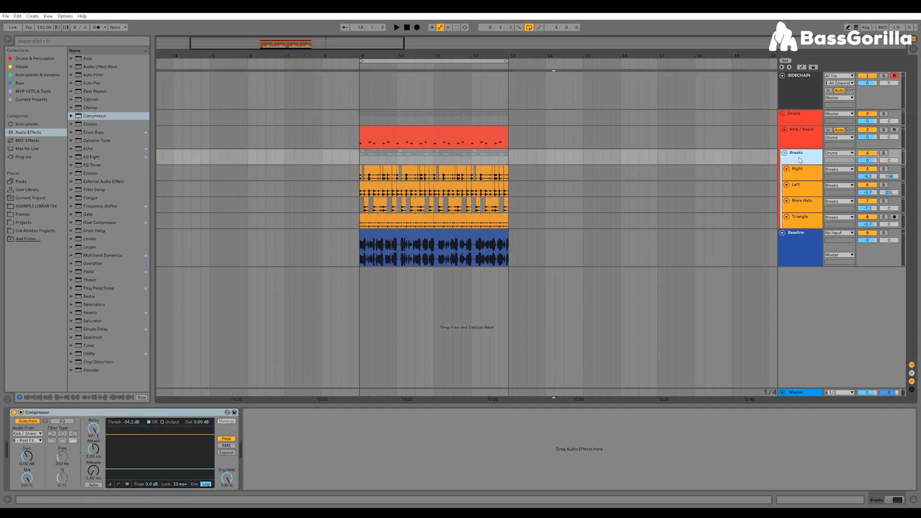
click(800, 86)
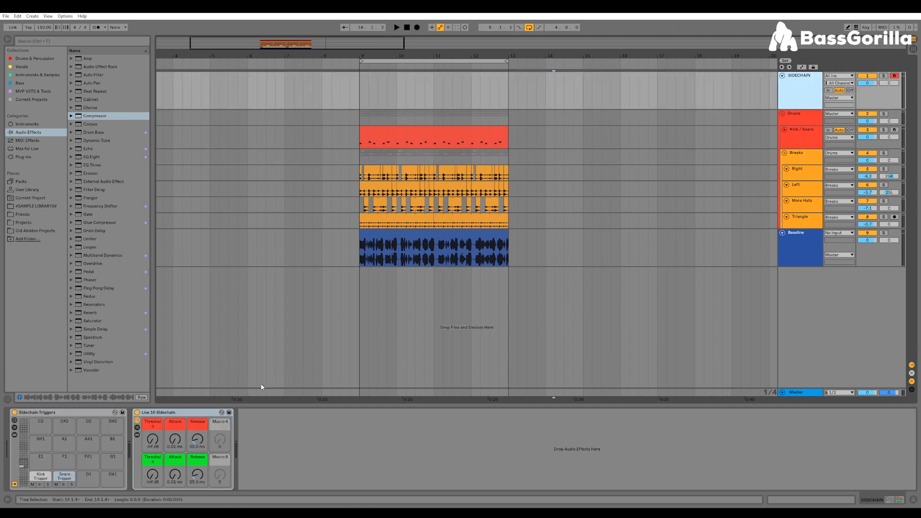
click(194, 416)
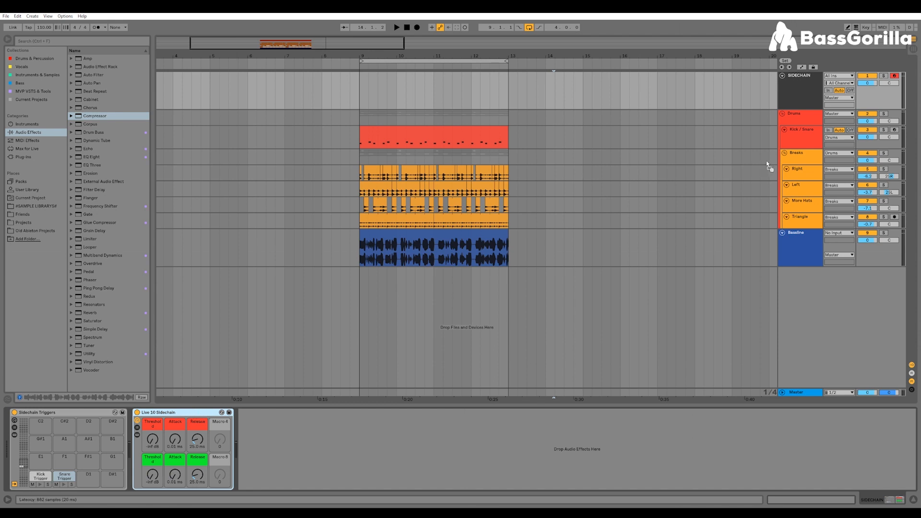
click(800, 158)
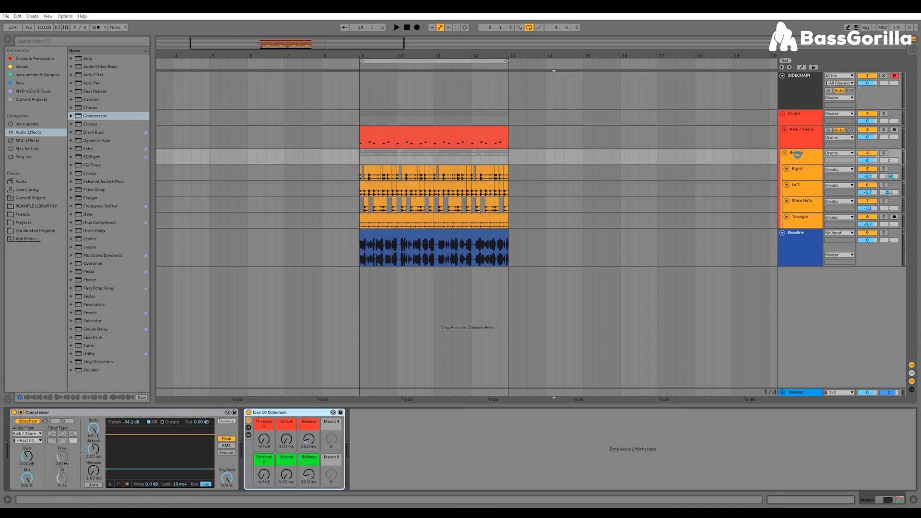
Delete the old Compressor from the Breaks group and check the sidechain source options of the rack's Kick Compressor.
click(249, 435)
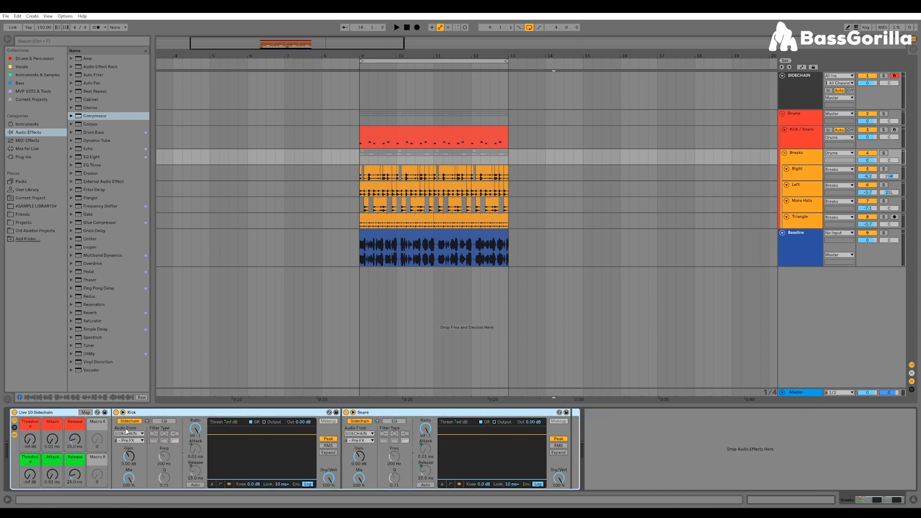
click(128, 440)
click(142, 384)
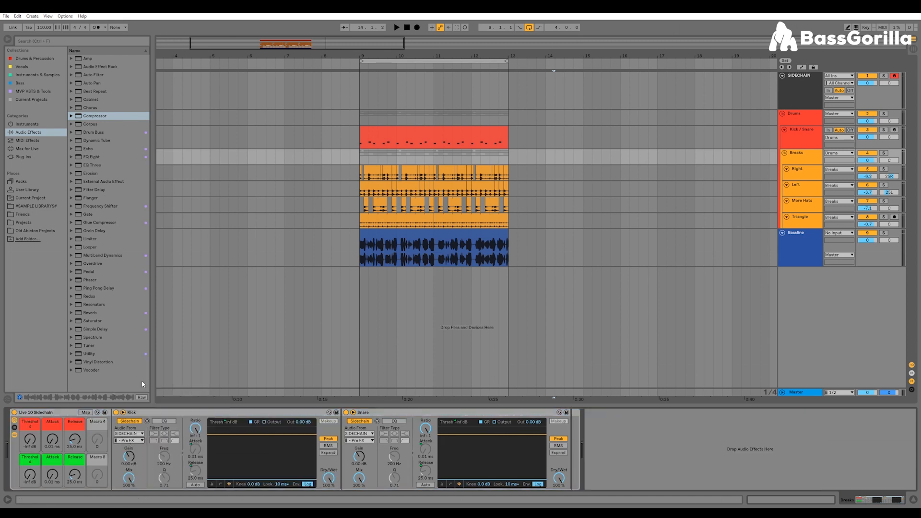
click(14, 435)
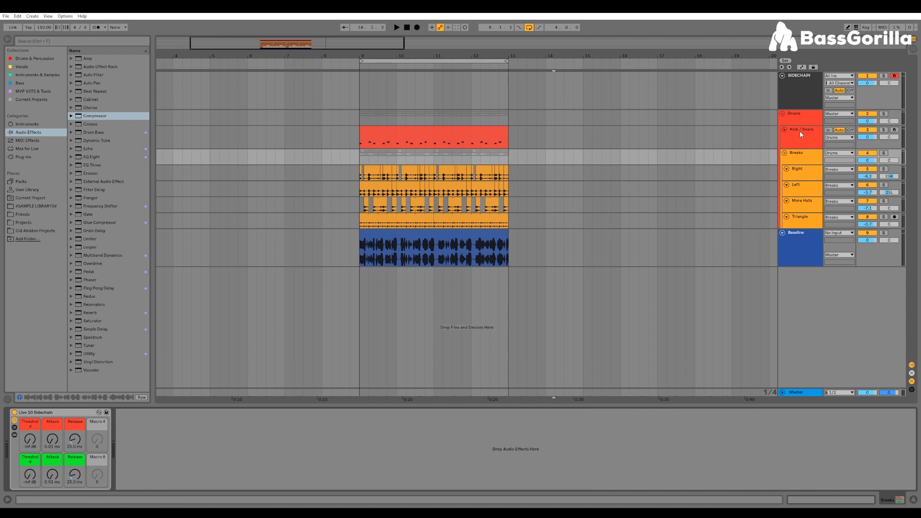
Copy the Kick / Snare track's MIDI clip onto the SIDECHAIN track at the same position.
click(798, 79)
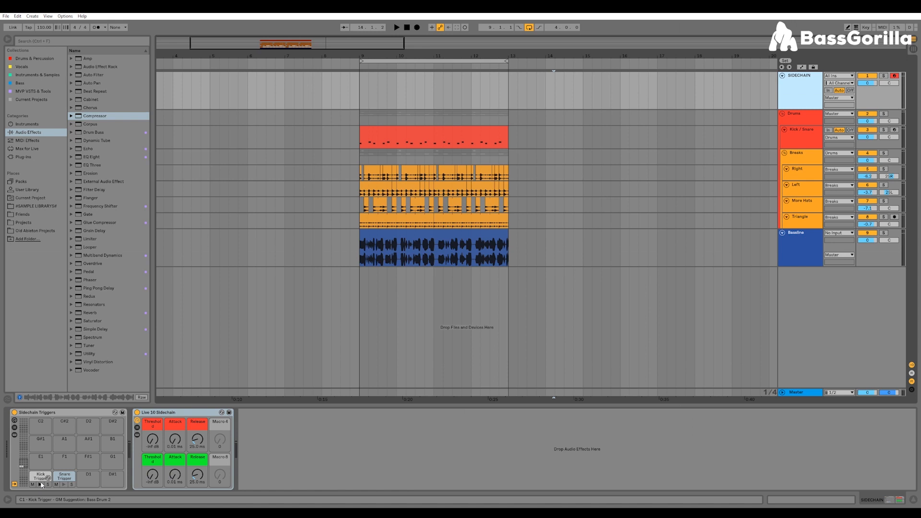
click(805, 138)
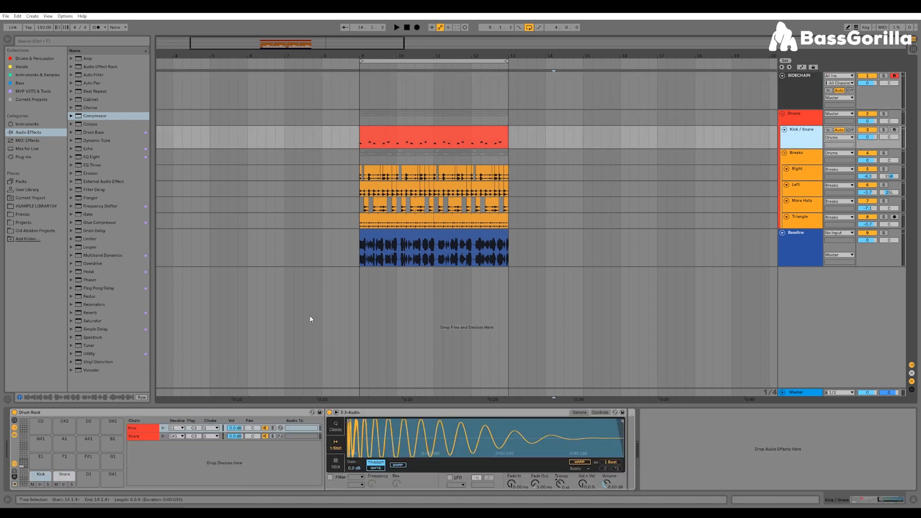
click(456, 131)
drag(456, 132, 458, 99)
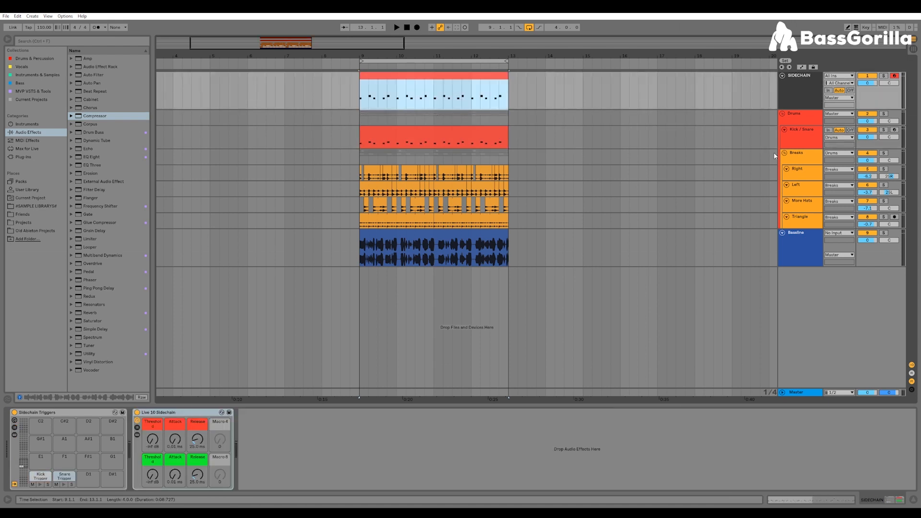
Solo the Breaks group and play the loop while watching gain reduction in the rack's Kick and Snare Compressors.
click(884, 154)
click(810, 154)
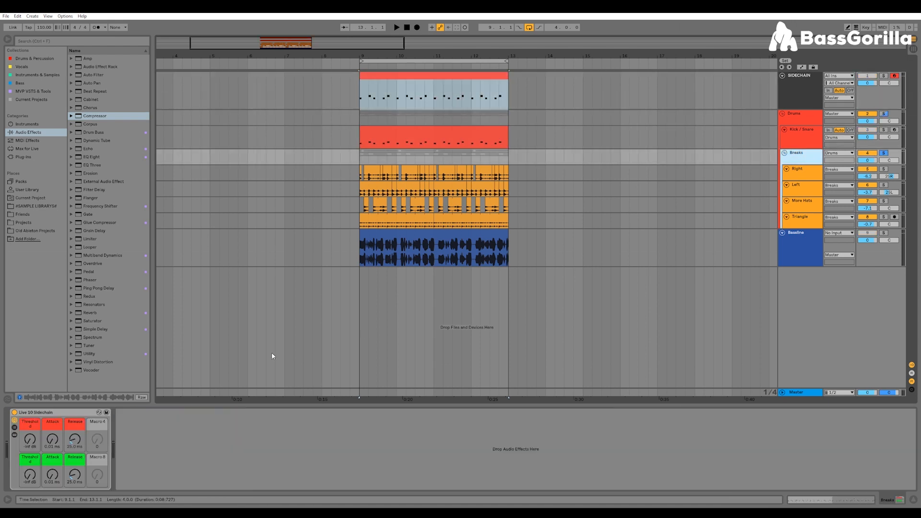
click(16, 436)
key(space)
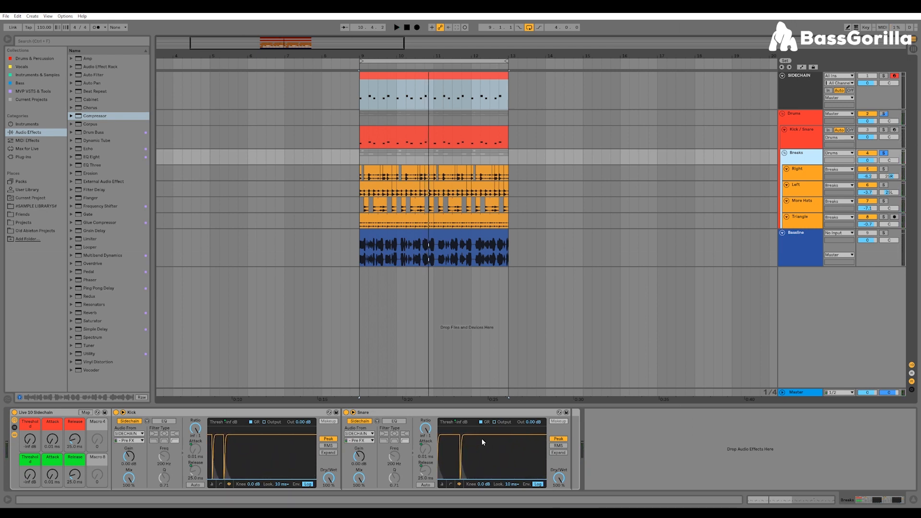
Add a Compressor before the rack on the Breaks group and set its sidechain input to Kick / Snare, Drum Rack | Kick | Post FX.
click(425, 469)
drag(101, 117, 12, 432)
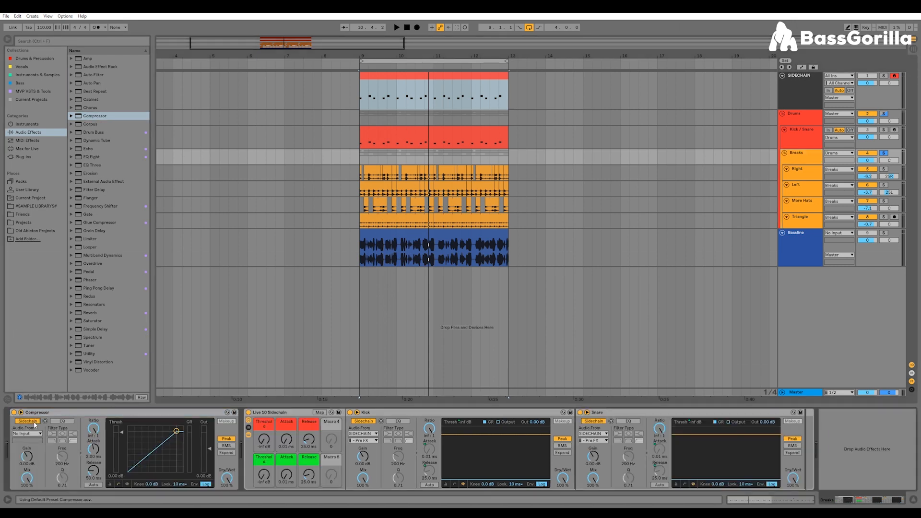
click(33, 434)
click(30, 375)
click(27, 440)
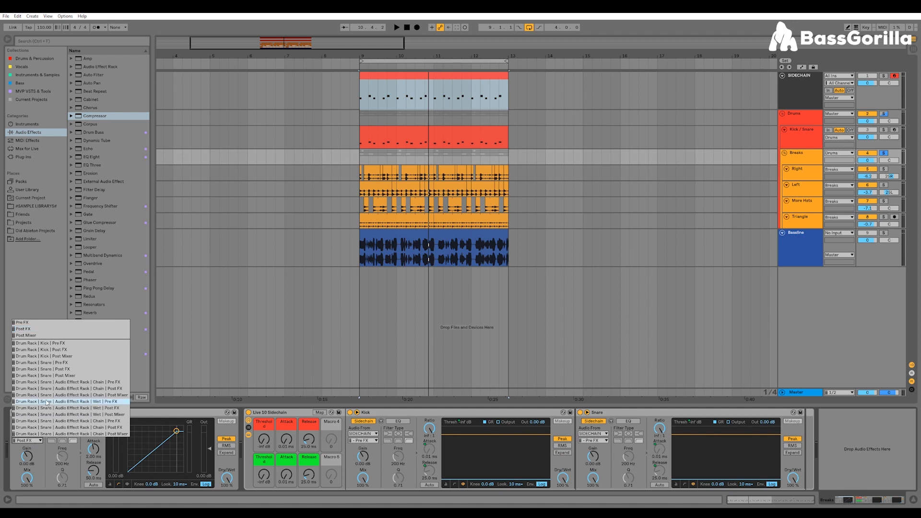
click(60, 350)
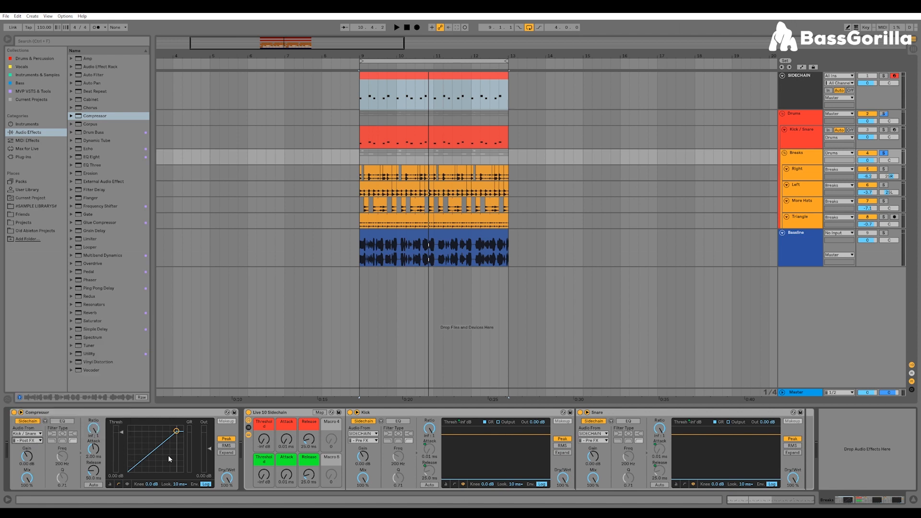
Set the added Compressor's threshold to -29 dB and its release to 25 ms, using the Activity view.
drag(122, 435, 123, 448)
click(129, 483)
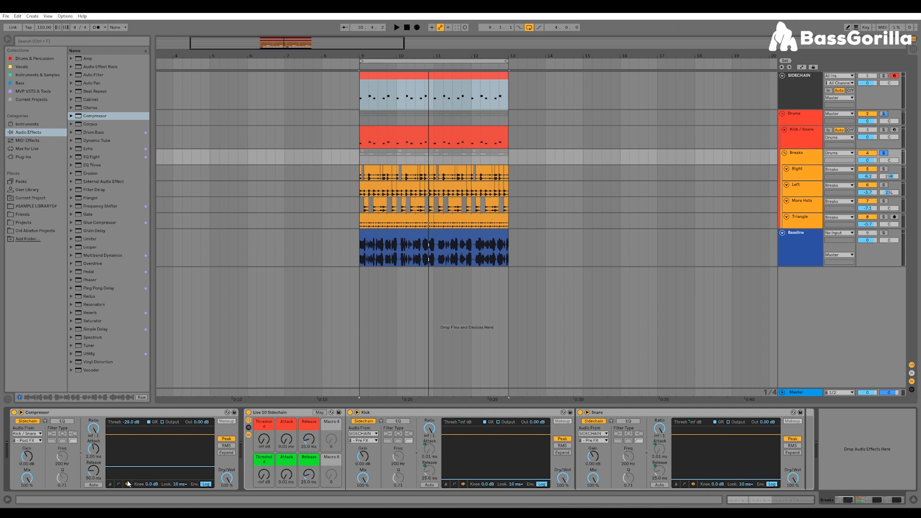
text(25)
key(Return)
Play the loop while lowering the added Compressor's threshold to -inf dB, and delete that Compressor from the Breaks group.
key(space)
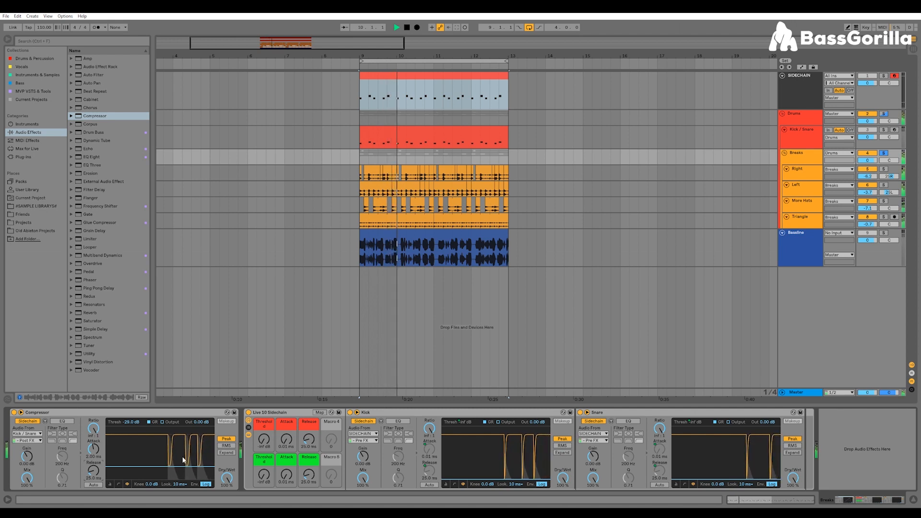
drag(129, 422, 129, 475)
key(space)
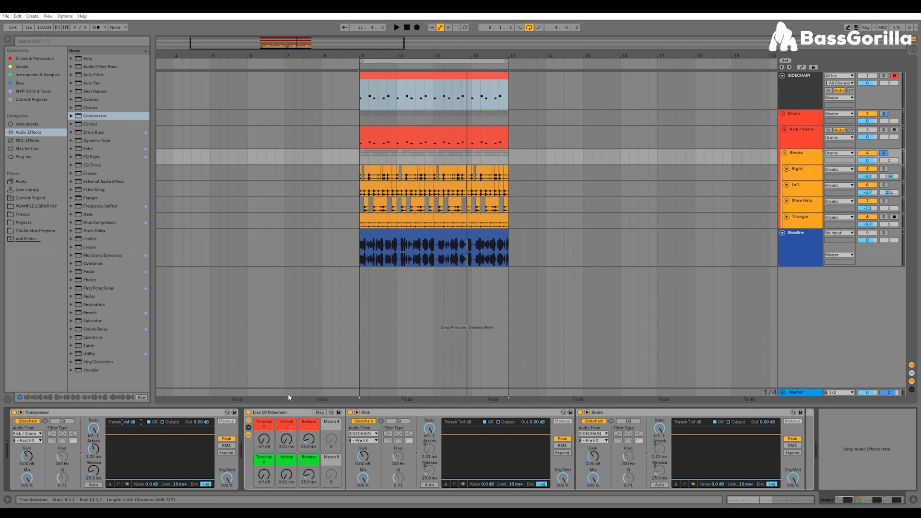
click(181, 415)
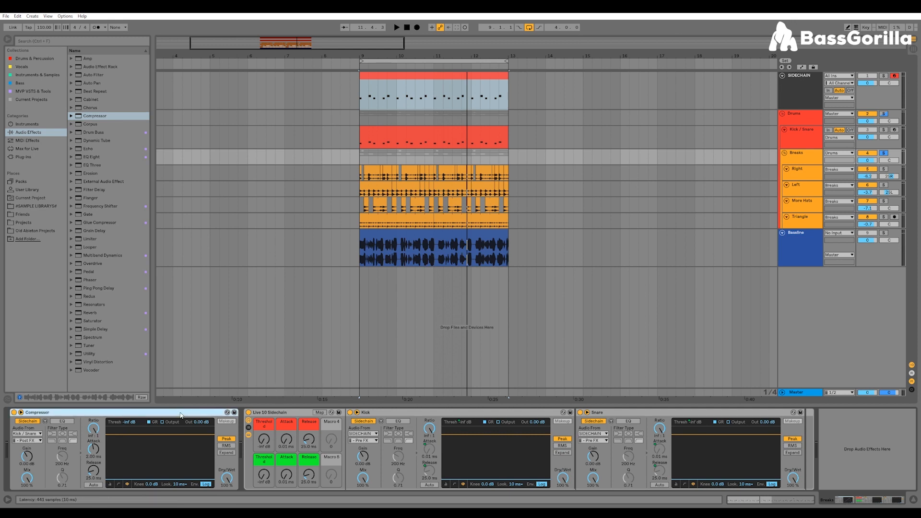
key(Delete)
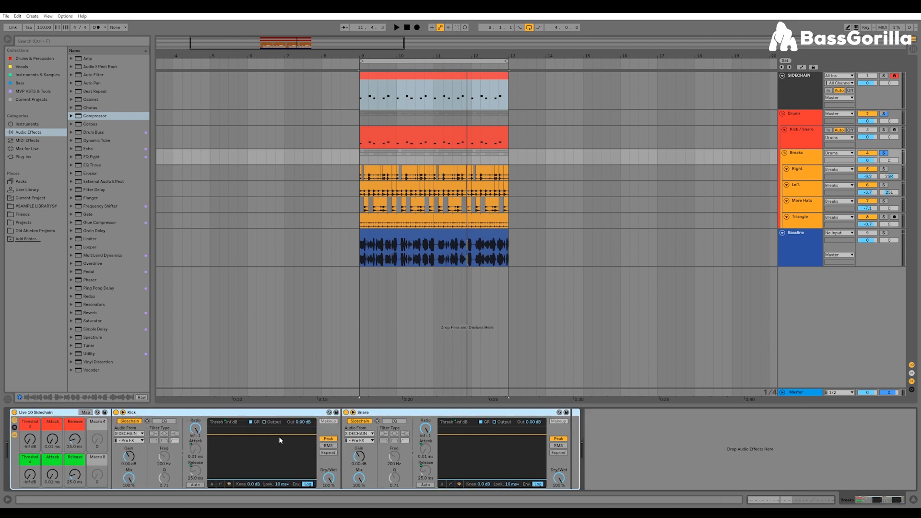
click(14, 435)
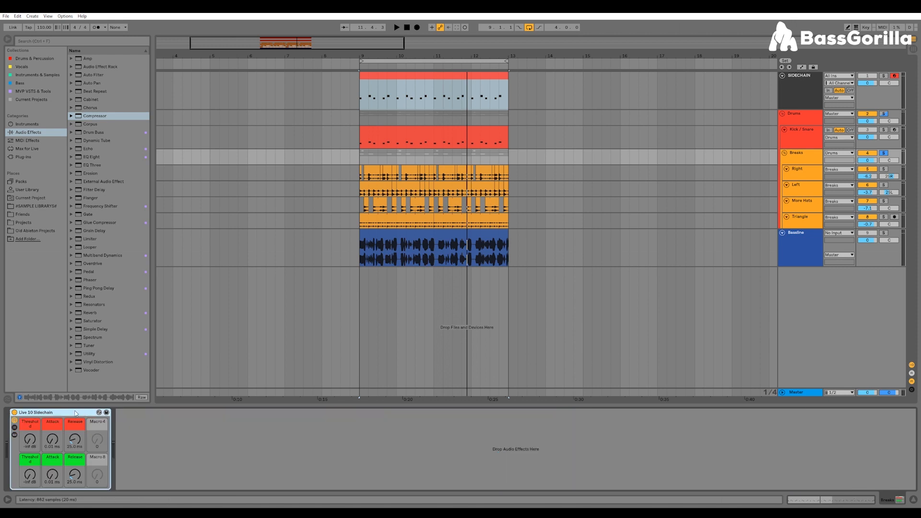
click(805, 233)
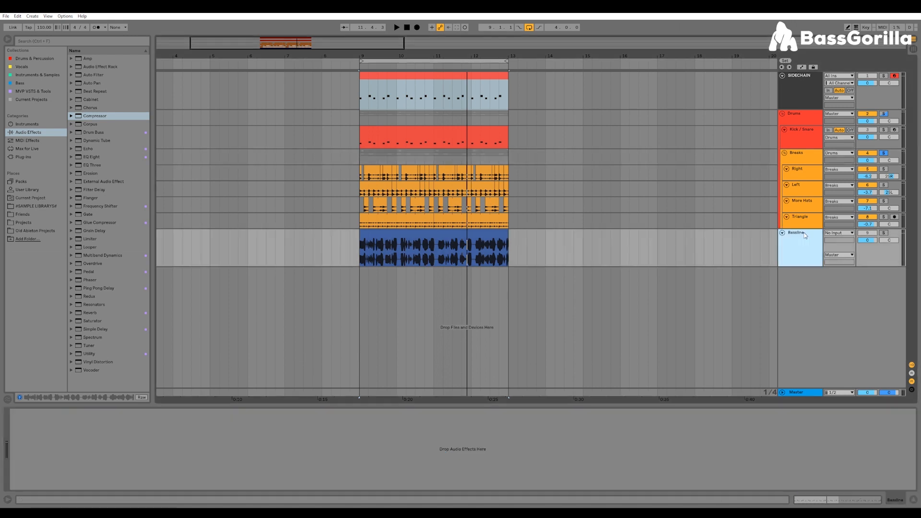
click(797, 154)
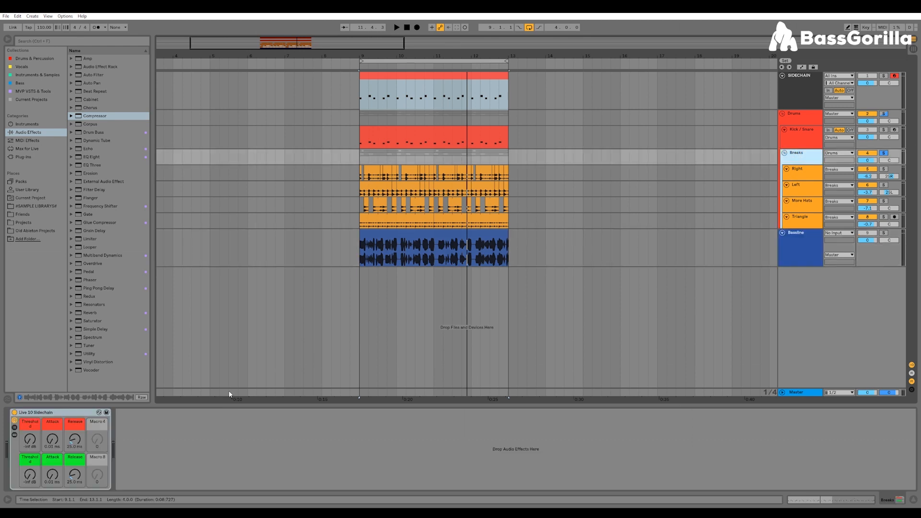
click(14, 435)
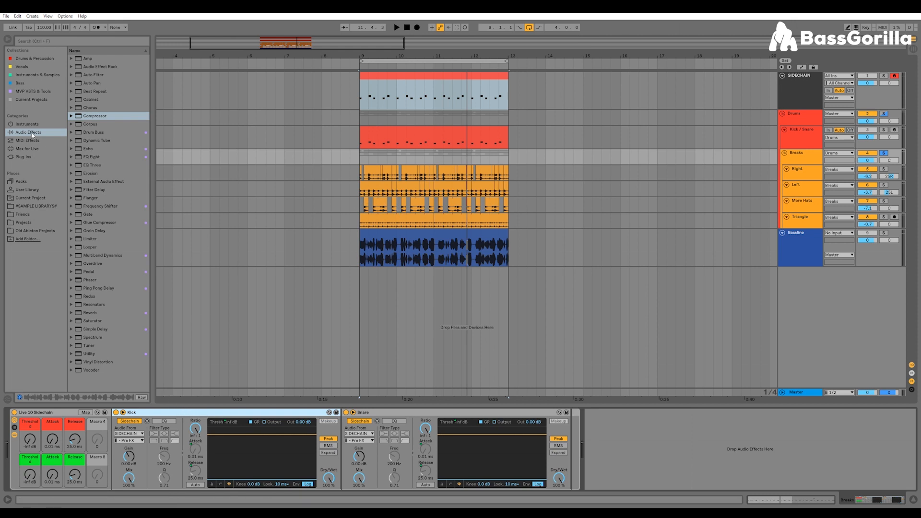
click(96, 117)
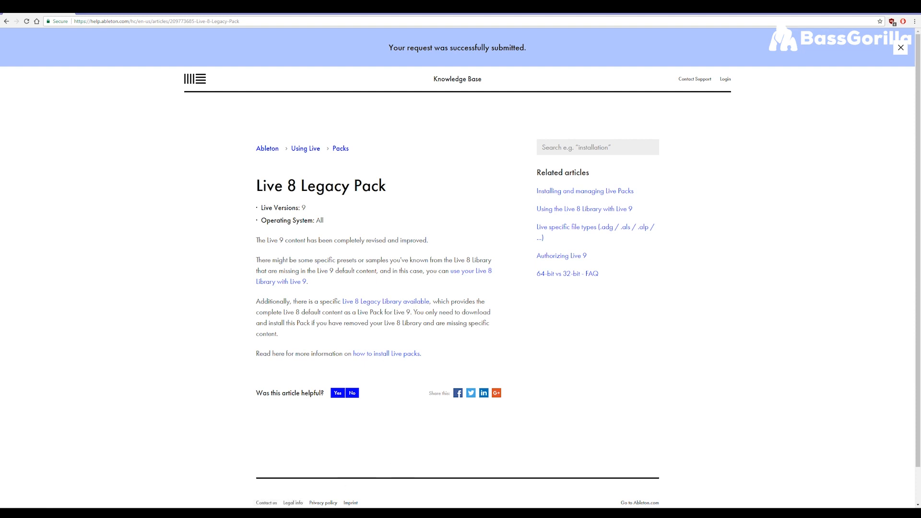
click(461, 487)
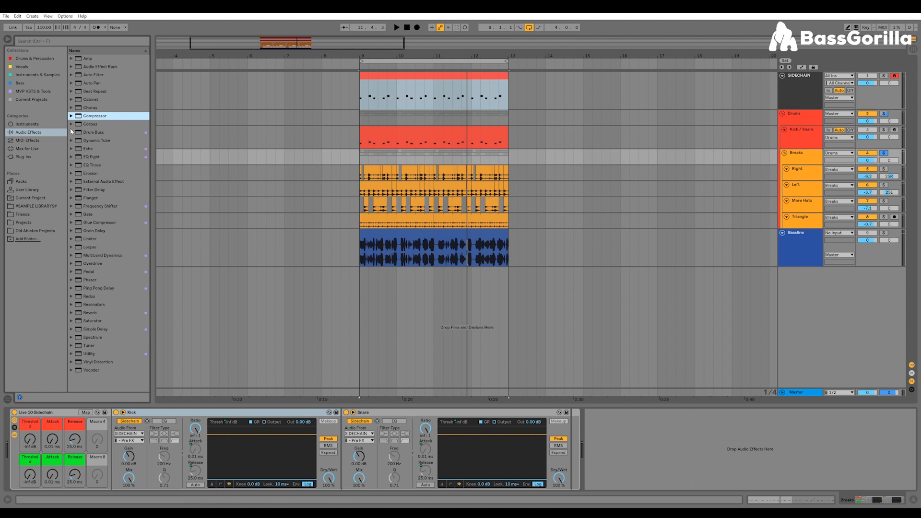
Add the Live 8 Compressor.adv preset from the User Library's # Tools folder to the SIDECHAIN track after the Live 10 Sidechain rack.
click(27, 190)
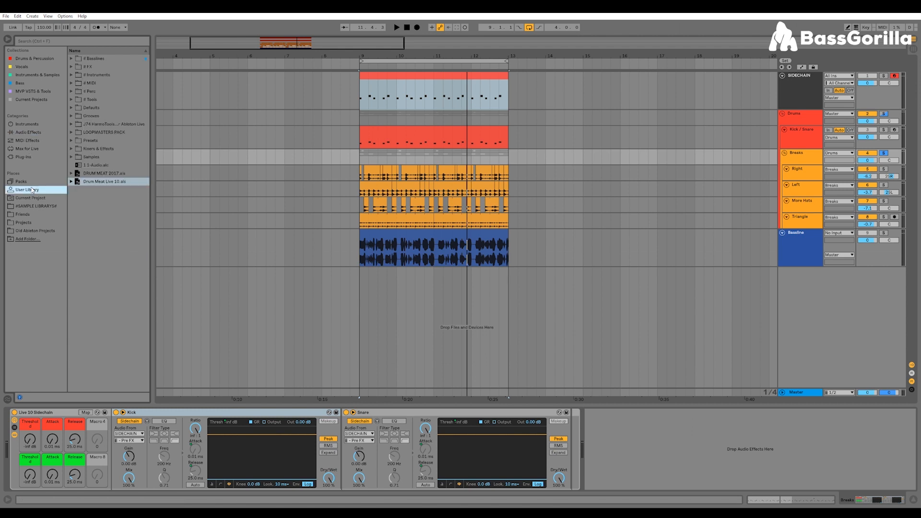
click(71, 100)
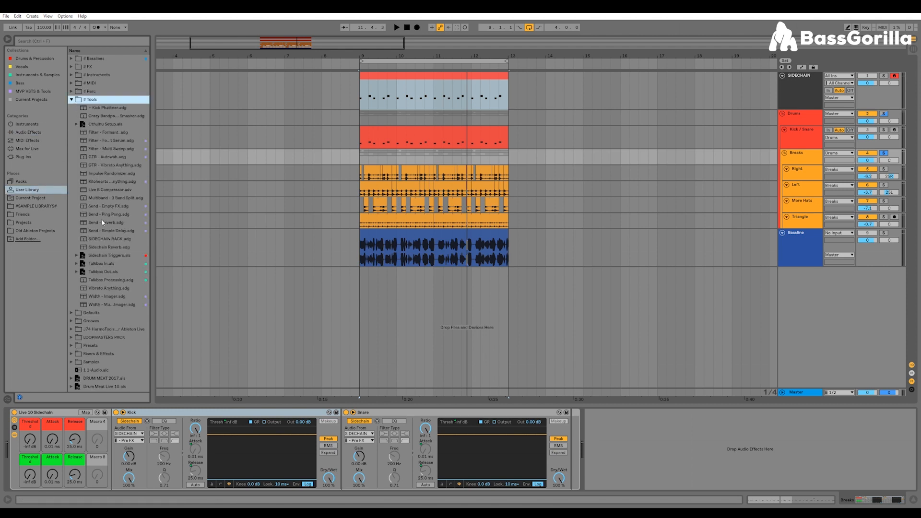
drag(101, 190, 803, 79)
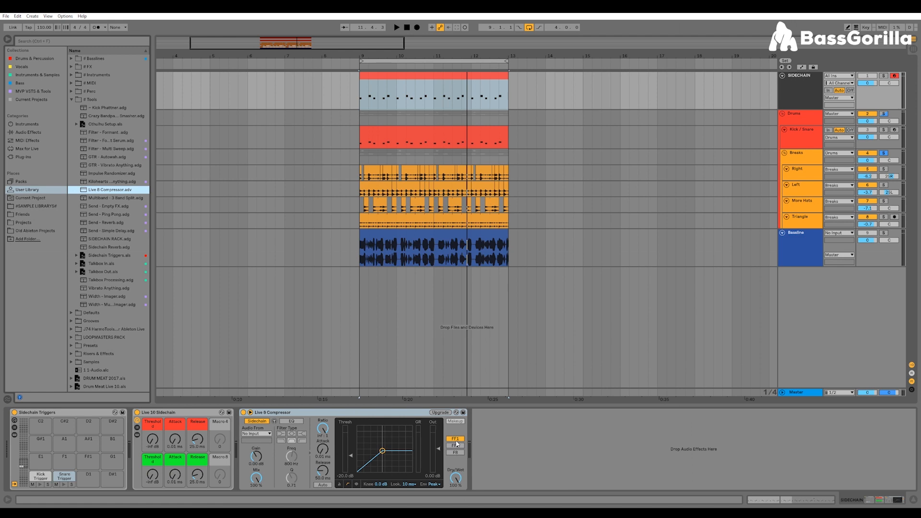
click(138, 435)
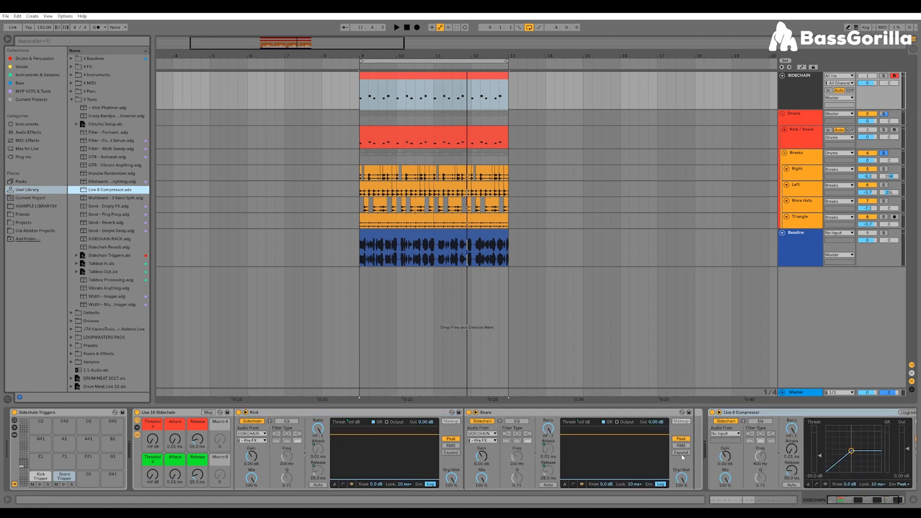
click(138, 435)
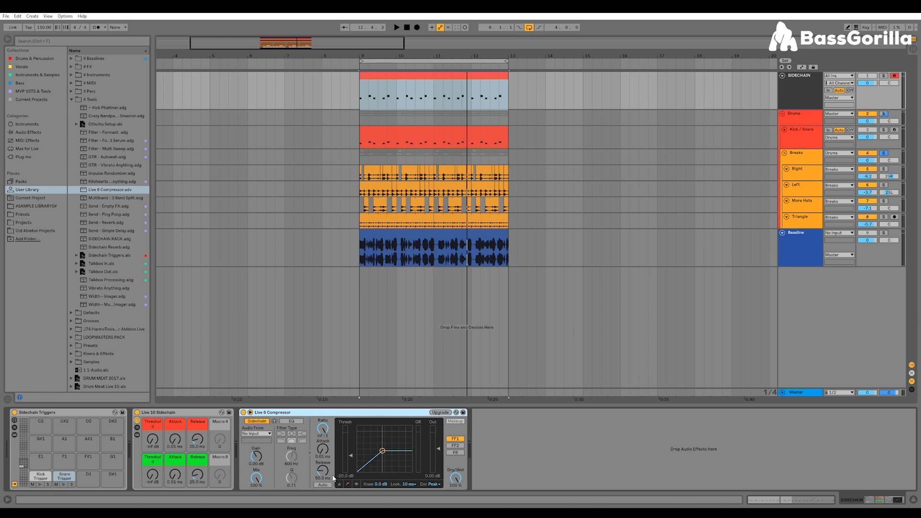
Set the Live 8 Compressor's sidechain source to SIDECHAIN, Sidechain Triggers | Kick Trigger | Pre FX, and rename the device Kick.
click(263, 434)
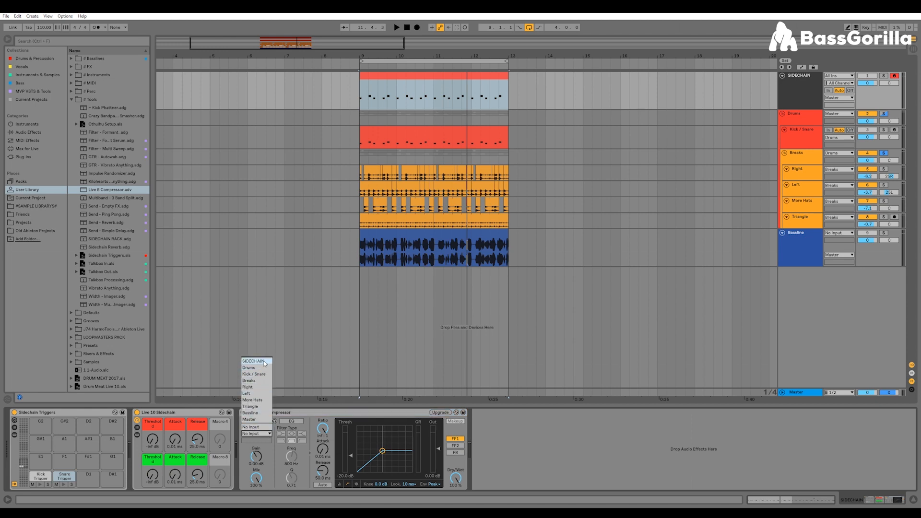
click(264, 362)
click(266, 441)
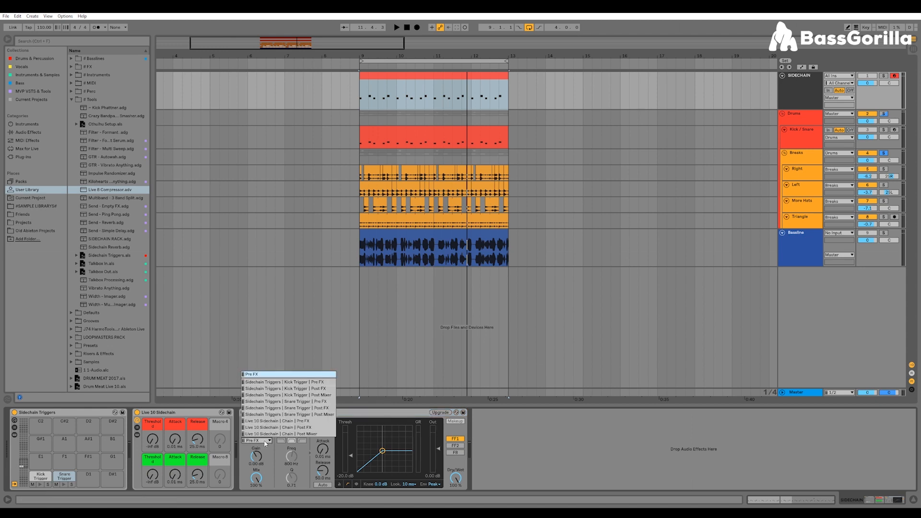
click(302, 383)
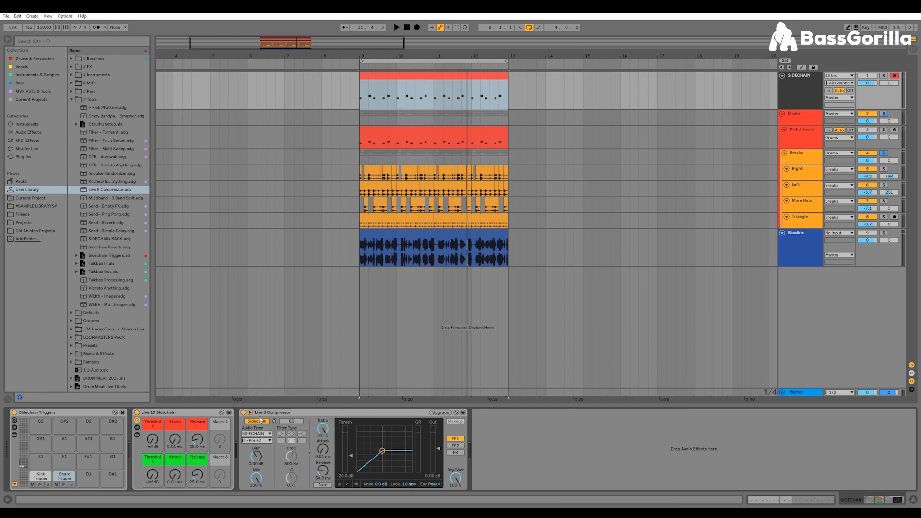
right_click(275, 415)
click(299, 441)
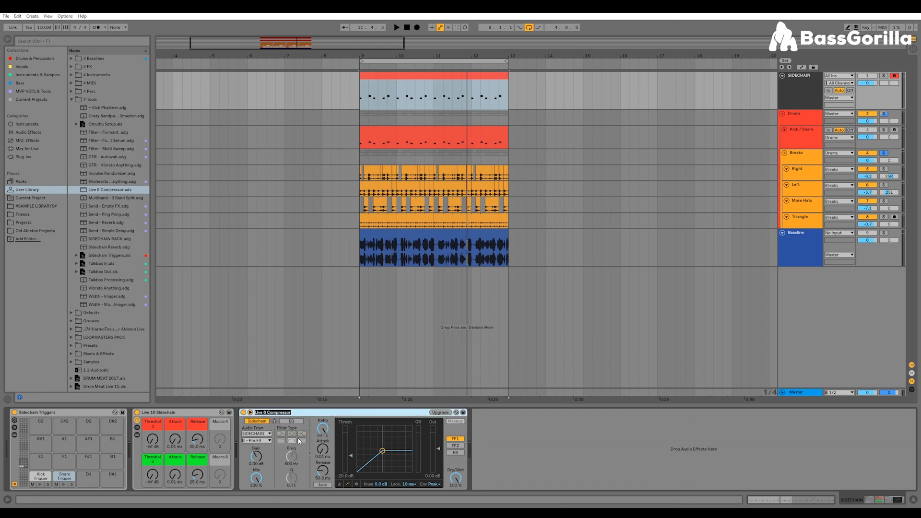
text(Kick)
key(Return)
Duplicate the Live 8 Kick Compressor, rename the copy Snare, and set its sidechain source to Snare Trigger | Pre FX.
key(ctrl+d)
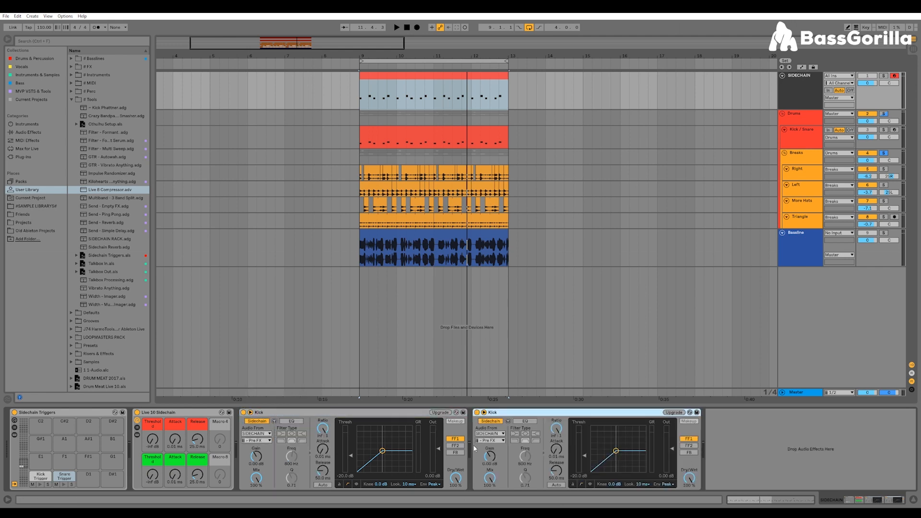
right_click(497, 412)
click(518, 440)
text(S)
click(503, 442)
click(546, 405)
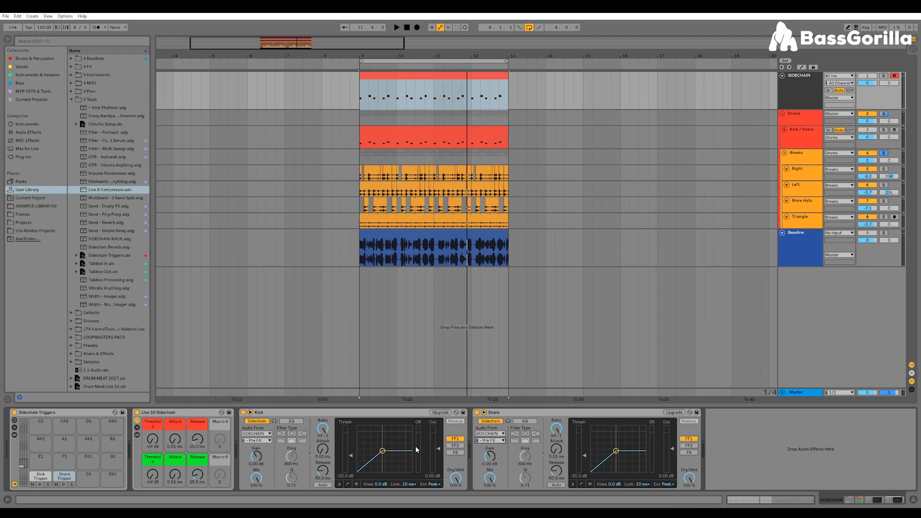
Group the Live 8 Kick and Snare Compressors into a rack, showing its macro controls and hiding its chain list.
shift+click(522, 415)
key(ctrl+g)
click(244, 425)
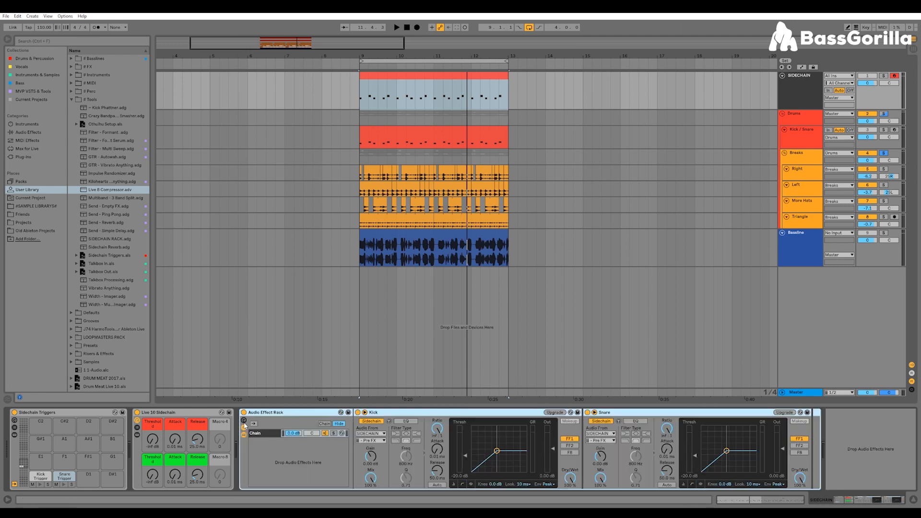
click(244, 421)
click(244, 427)
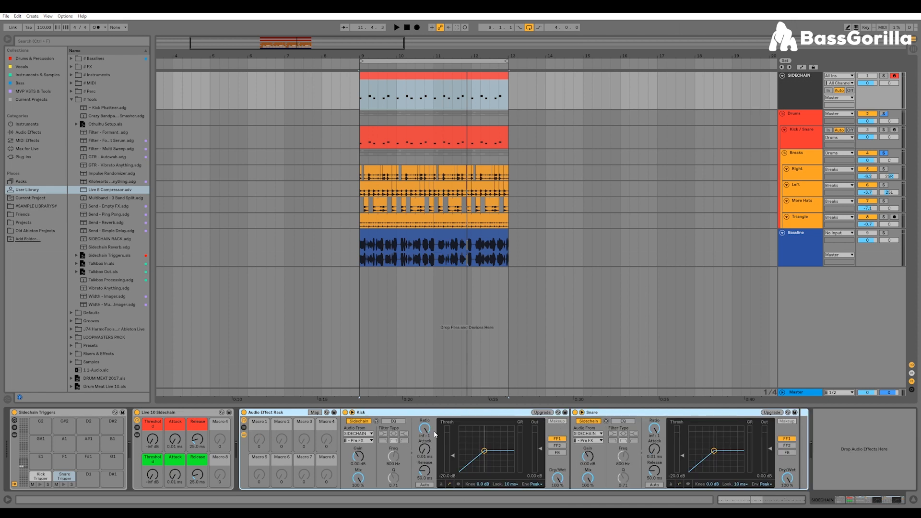
Map the Live 8 Kick Compressor's threshold, attack and release to Macros 1, 2 and 3 of the new rack.
right_click(450, 451)
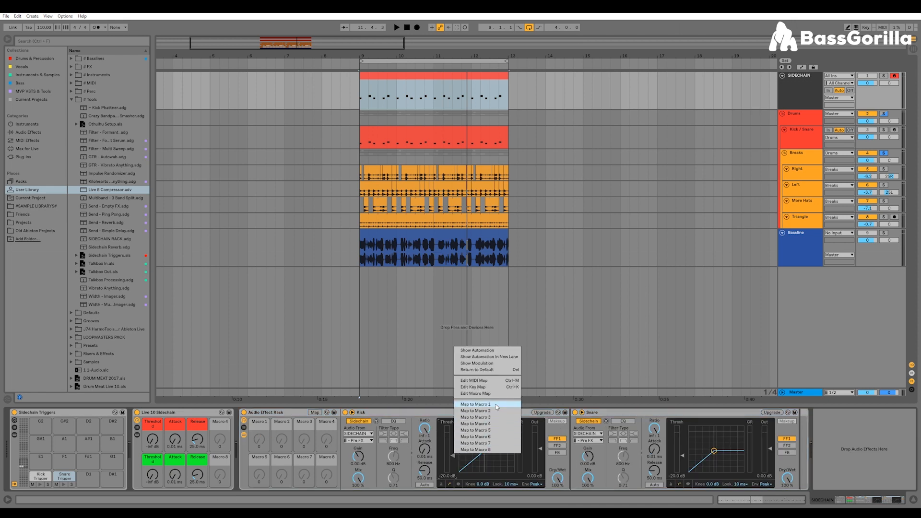
click(481, 404)
right_click(426, 450)
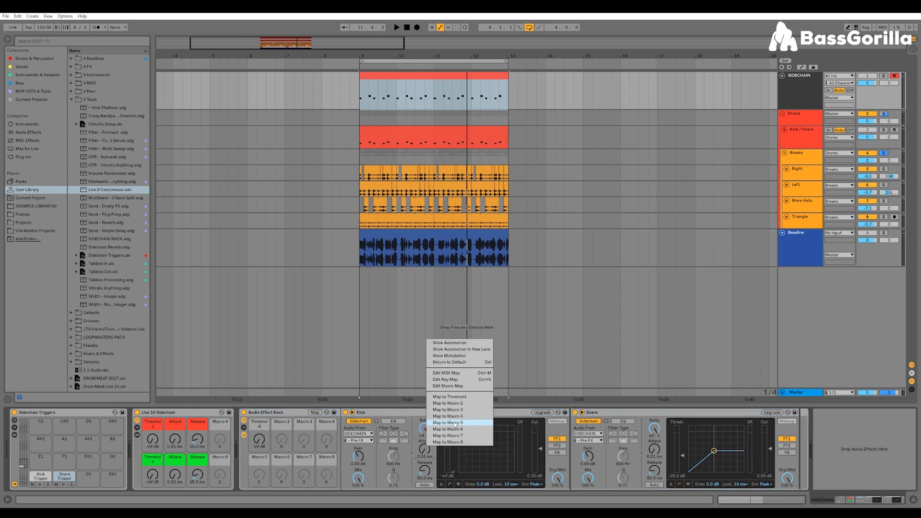
click(447, 406)
right_click(427, 471)
click(460, 432)
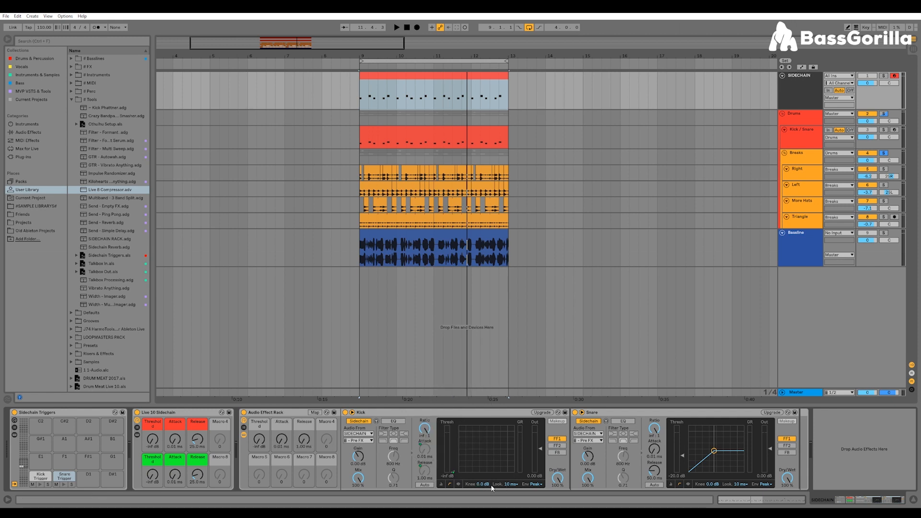
Map the Live 8 Snare Compressor's threshold, attack and release to Macros 5, 6 and 7 of the new rack.
right_click(683, 455)
click(714, 433)
right_click(655, 453)
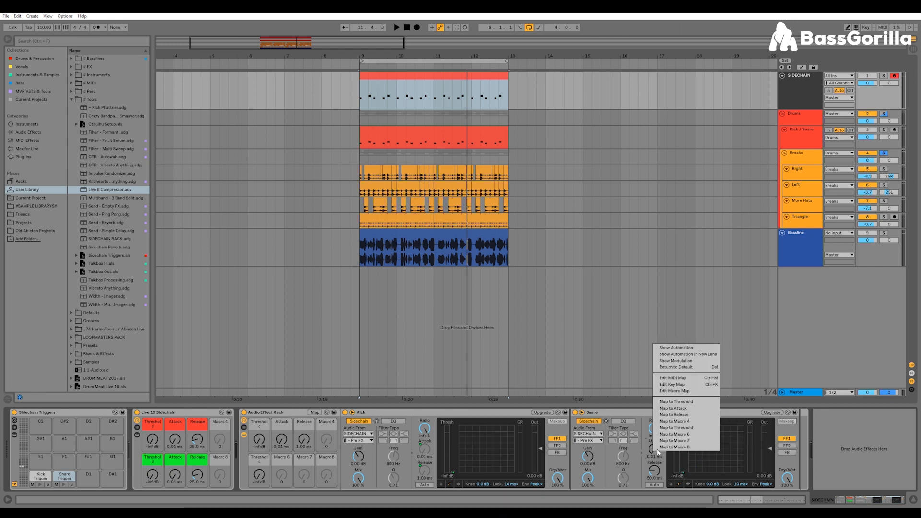
click(674, 434)
right_click(658, 470)
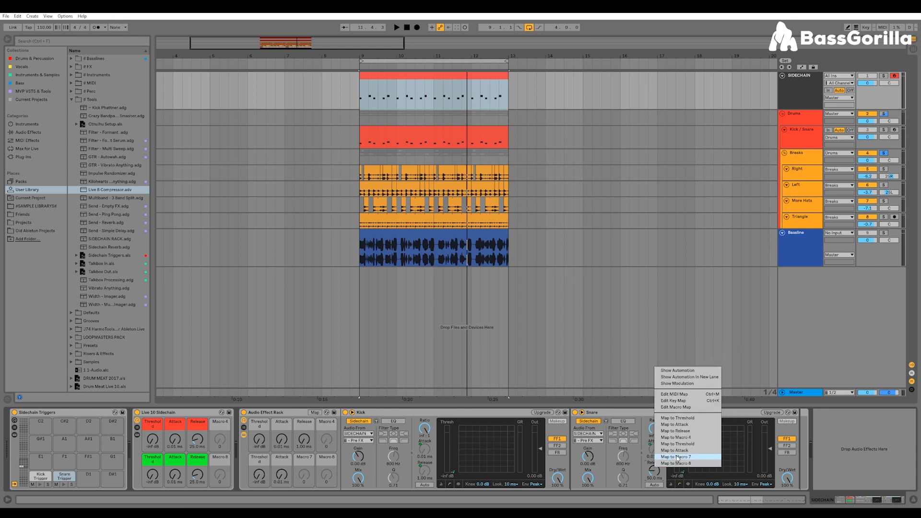
click(677, 457)
right_click(260, 429)
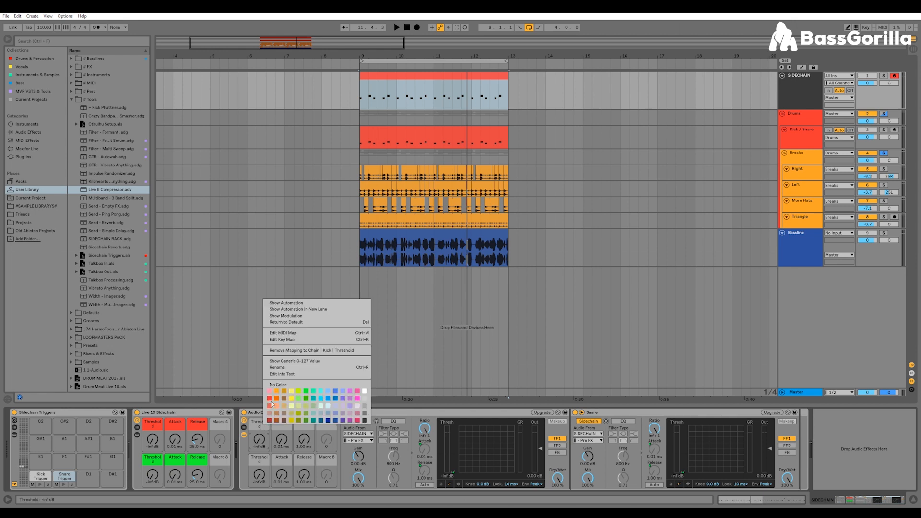
right_click(286, 427)
right_click(286, 428)
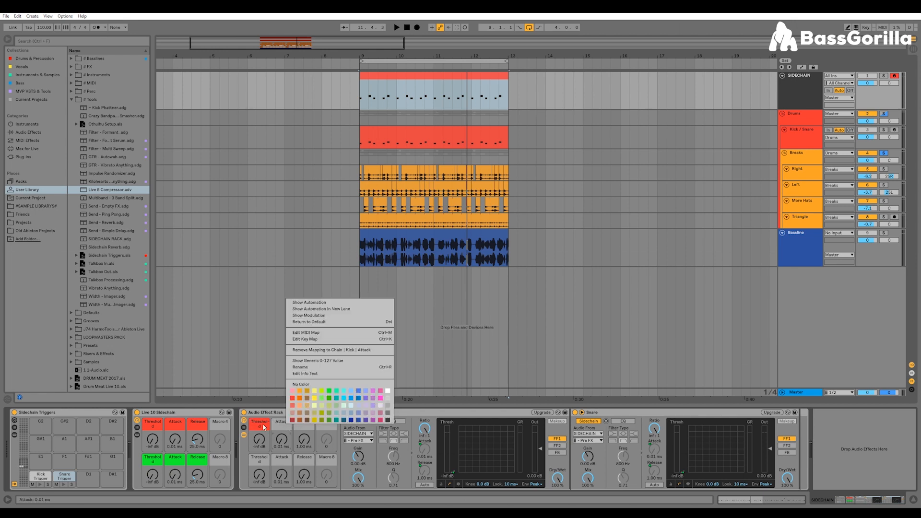
Colour the new rack's Kick Threshold, Attack and Release macros yellow.
right_click(263, 427)
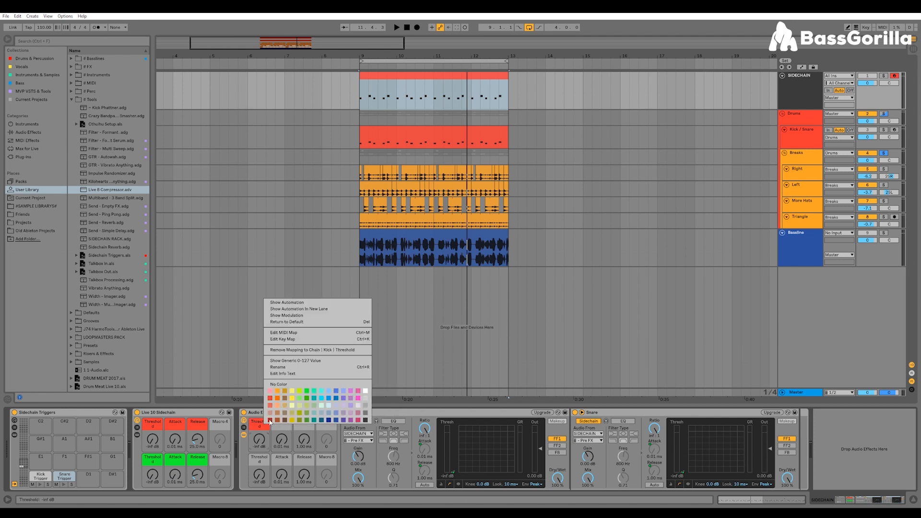
click(292, 399)
right_click(280, 427)
click(307, 399)
right_click(307, 426)
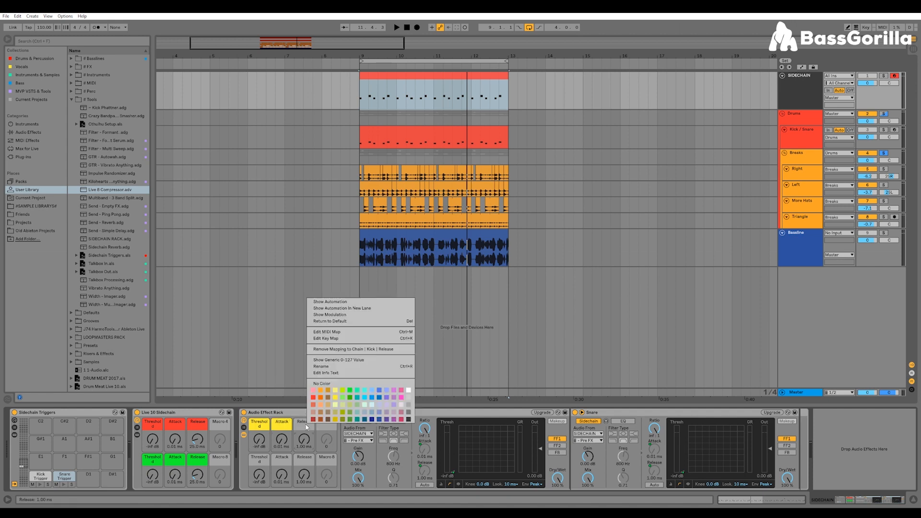
click(337, 403)
Colour the new rack's Snare Threshold, Attack and Release macros purple.
right_click(267, 458)
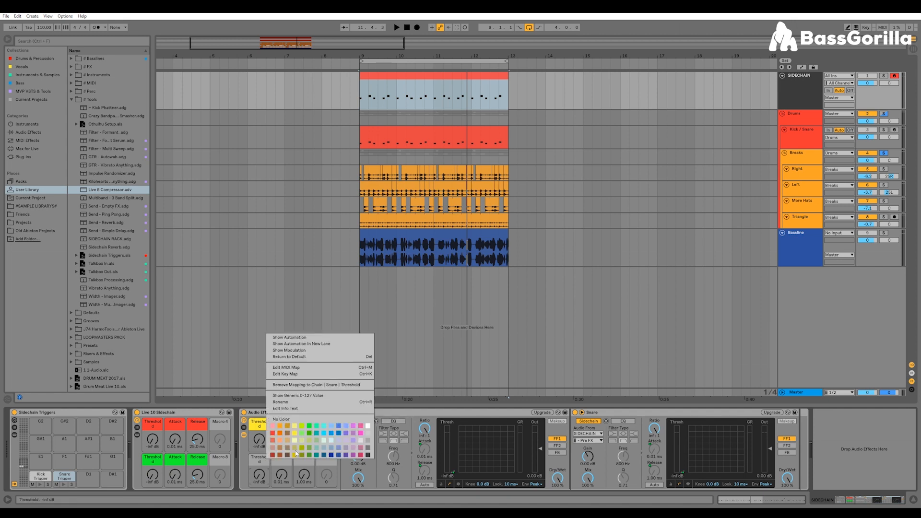
click(357, 437)
right_click(291, 461)
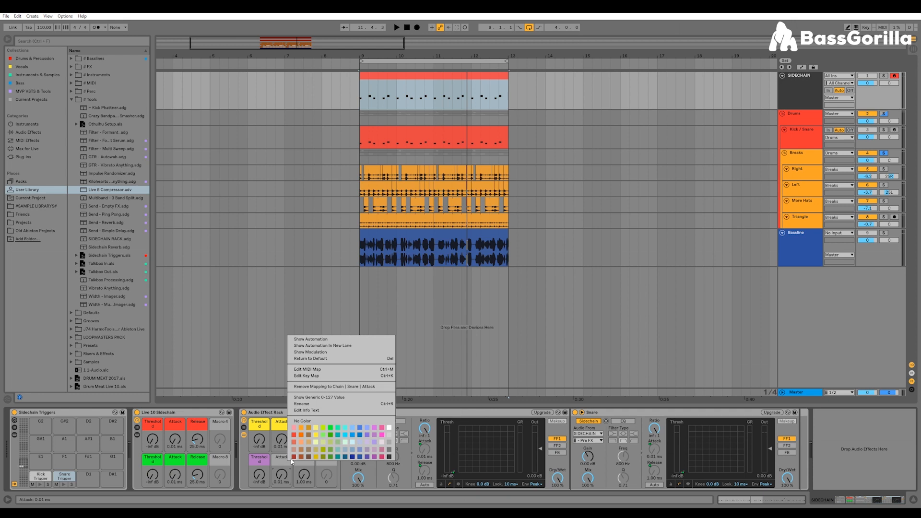
click(366, 435)
right_click(303, 465)
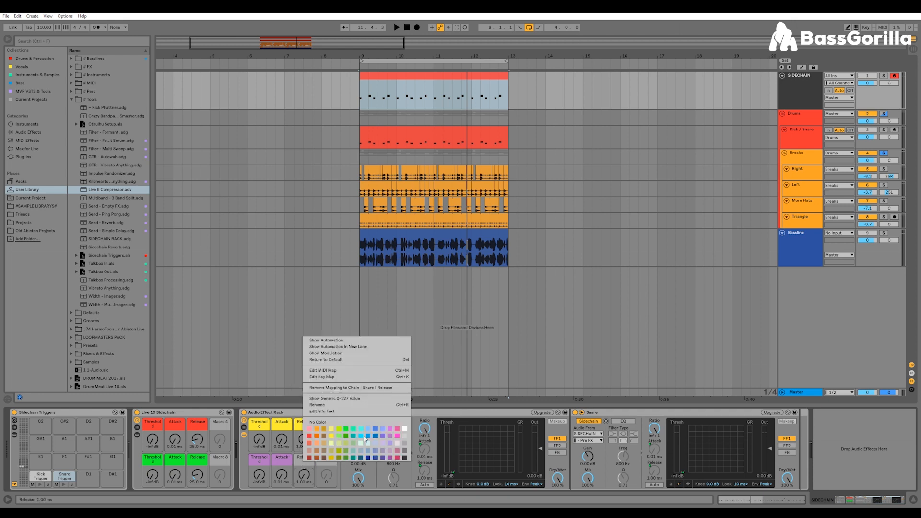
click(391, 437)
Set the Kick and Snare Release macros of the new rack to 25 ms each.
text(25)
key(Return)
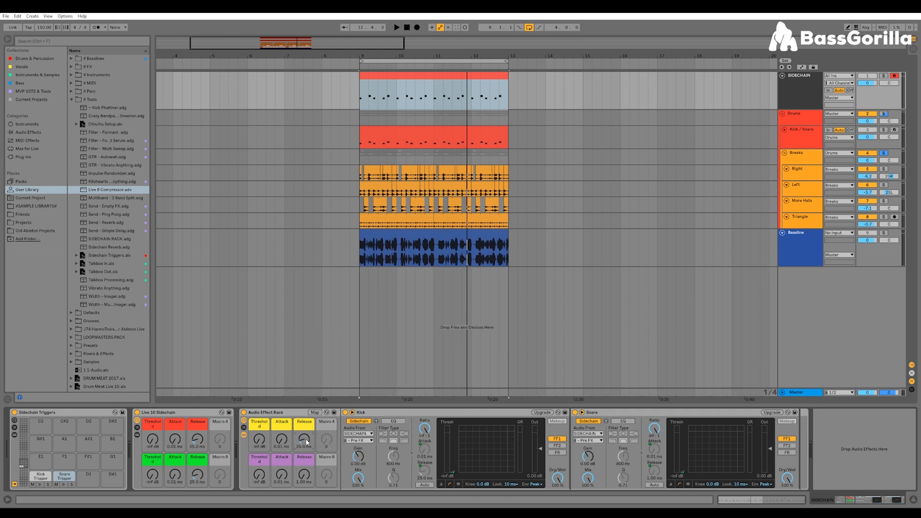
text(25)
key(Return)
Rename the new Audio Effect Rack as Live 8 Sidechain.
right_click(276, 413)
click(301, 440)
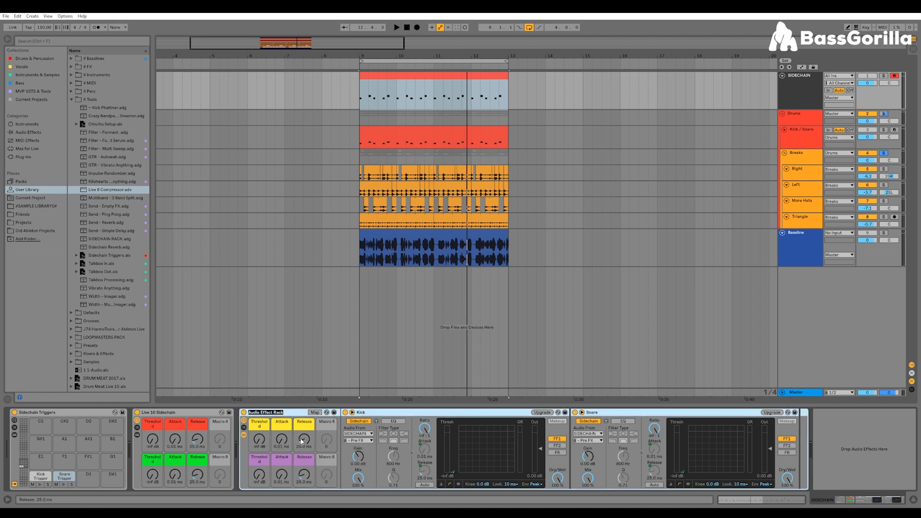
text(Live 8 Sidechain)
Switch the rack's Kick and Snare Compressors to their activity display, and hide the rack's devices.
click(461, 485)
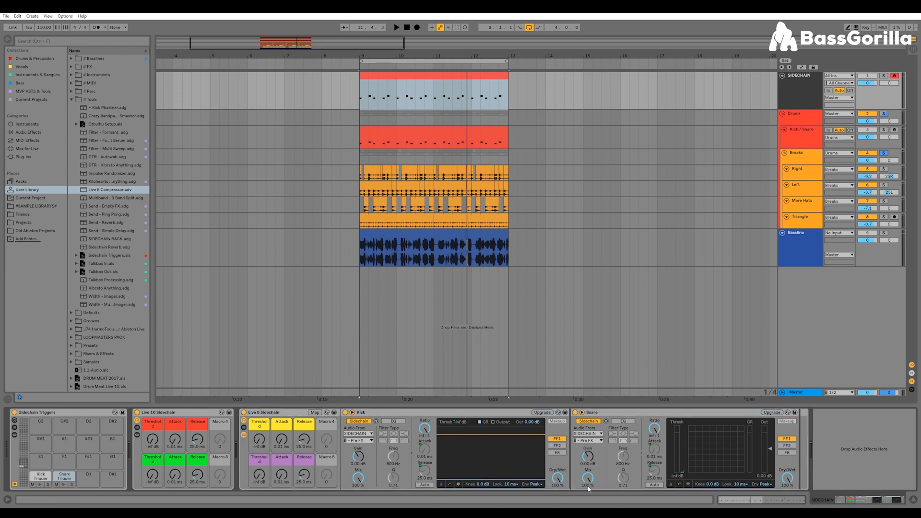
click(691, 486)
click(244, 435)
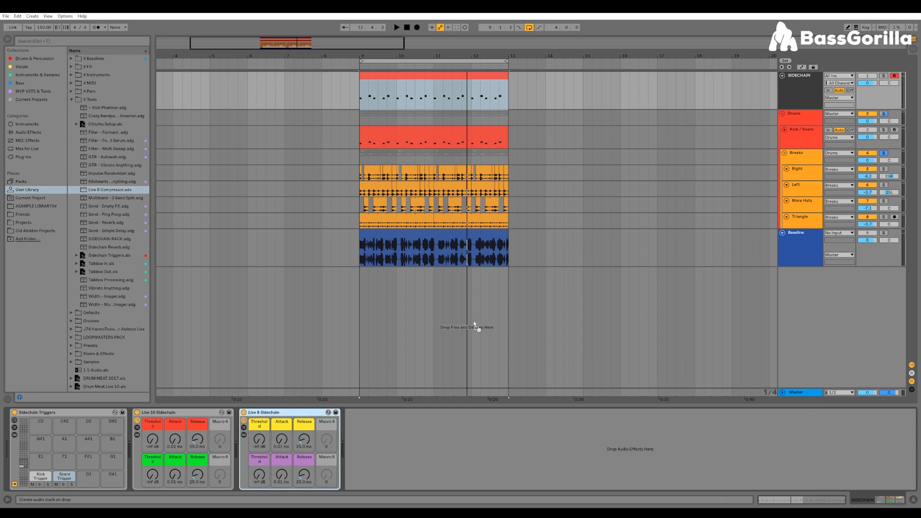
Copy the Live 8 Sidechain rack onto the Bassline track and show the copy's devices.
click(555, 256)
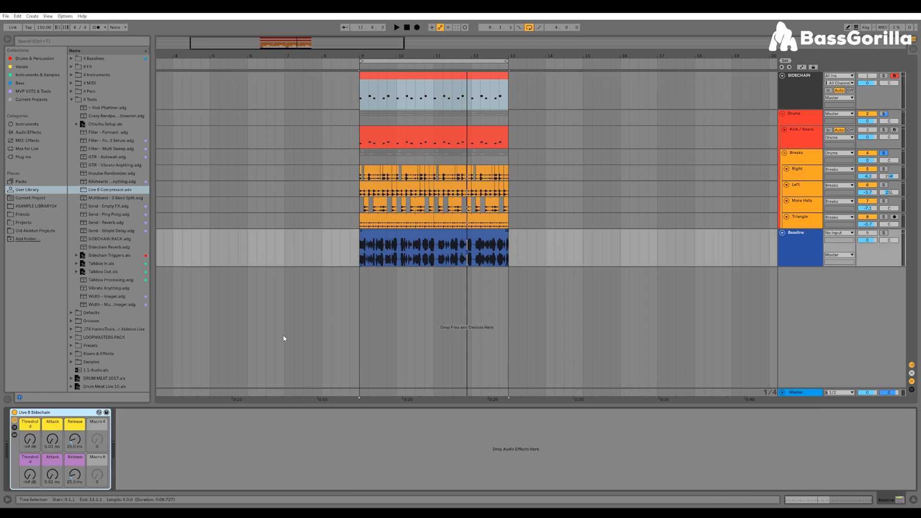
click(14, 436)
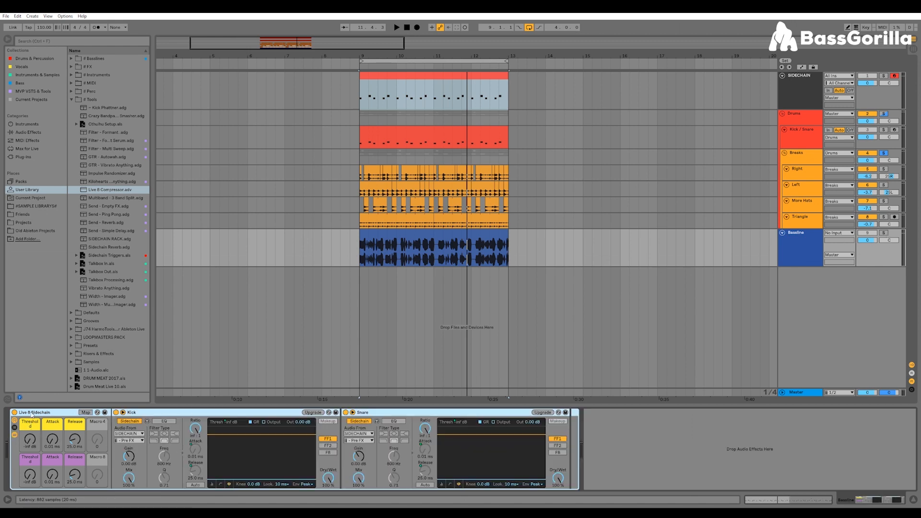
Solo the Bassline track and play the loop to audition the Live 8 Sidechain rack, ending on the SIDECHAIN track's devices.
click(885, 234)
key(space)
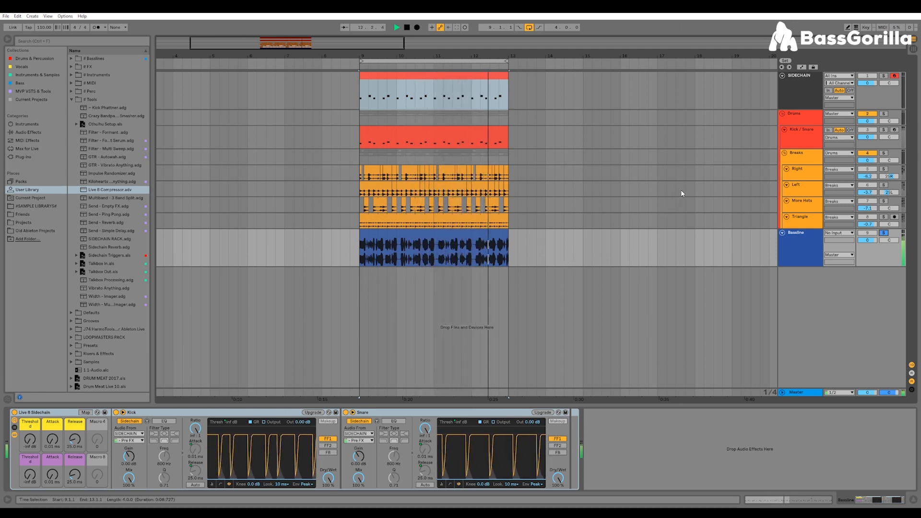
click(800, 80)
key(space)
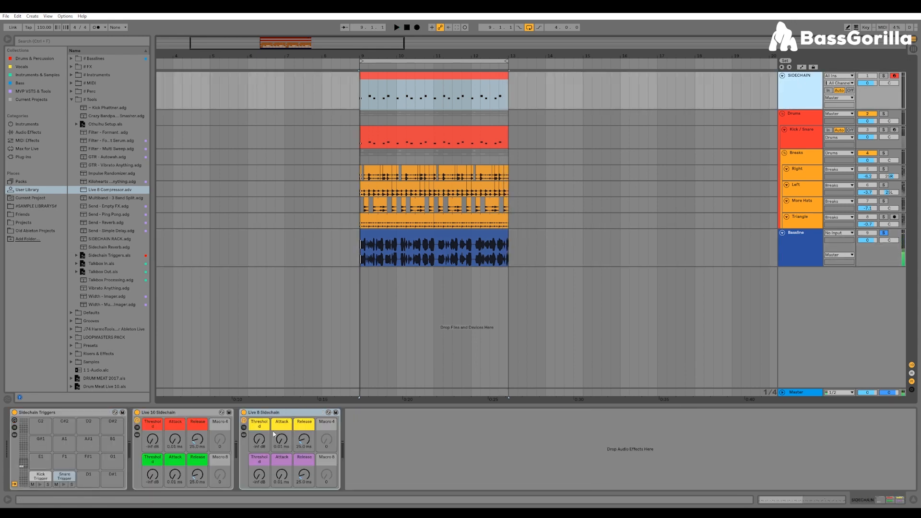
Copy the Live 10 Sidechain rack onto the Bassline track behind the Live 8 rack and show its devices.
click(193, 416)
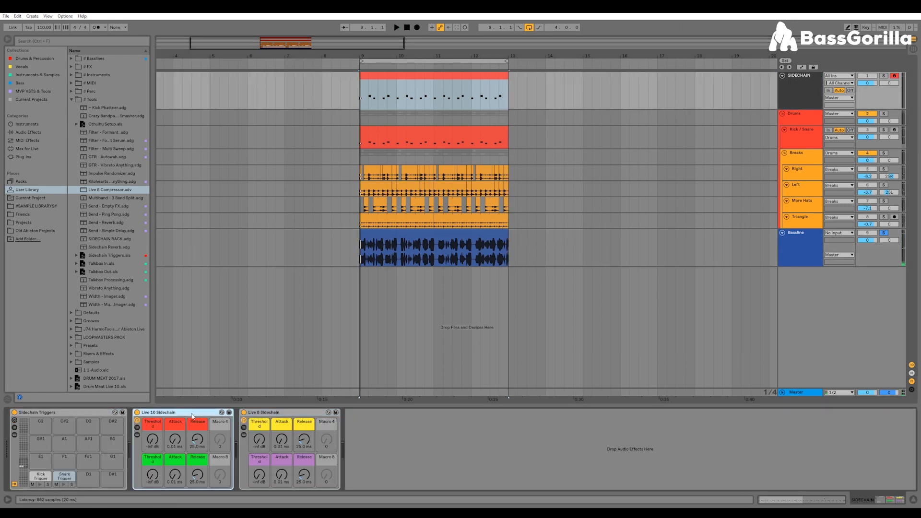
click(499, 247)
click(629, 442)
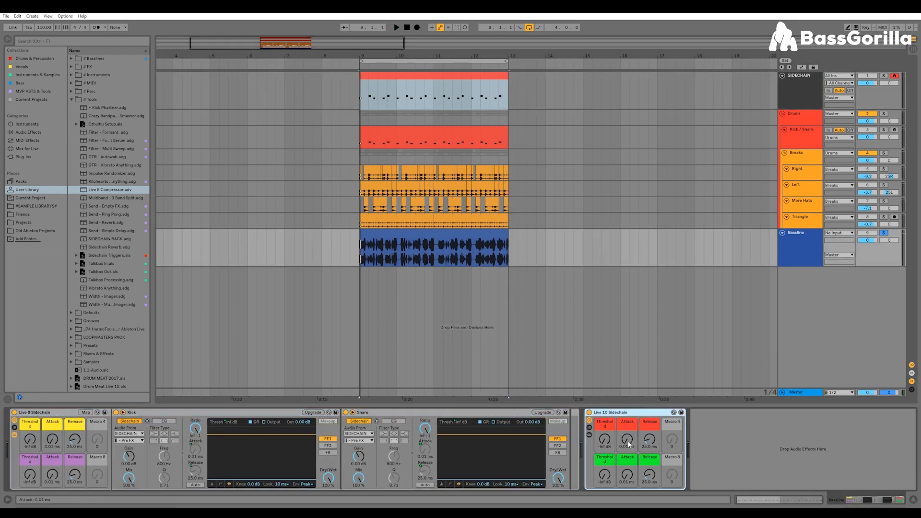
click(589, 434)
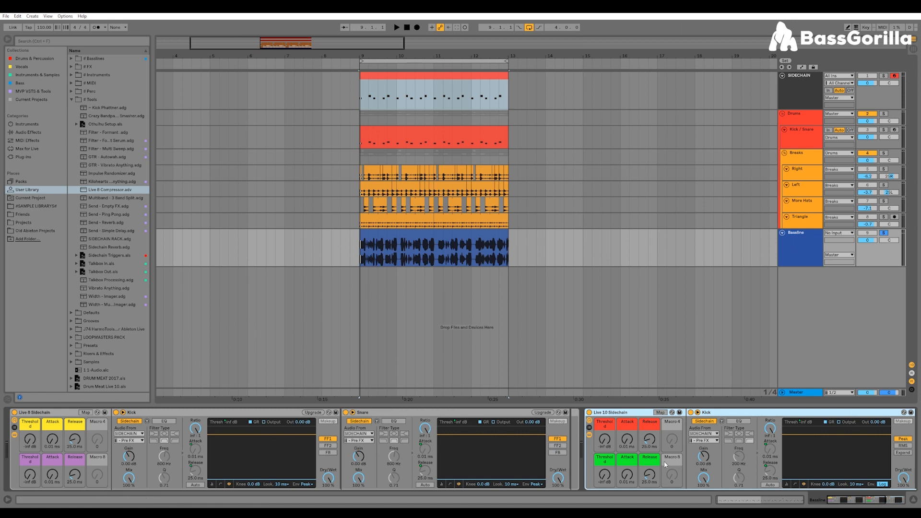
Bypass the Live 8 Sidechain rack and play the bassline to examine the Live 10 Compressors' gain reduction, restarting playback from 10.3.1.
click(15, 413)
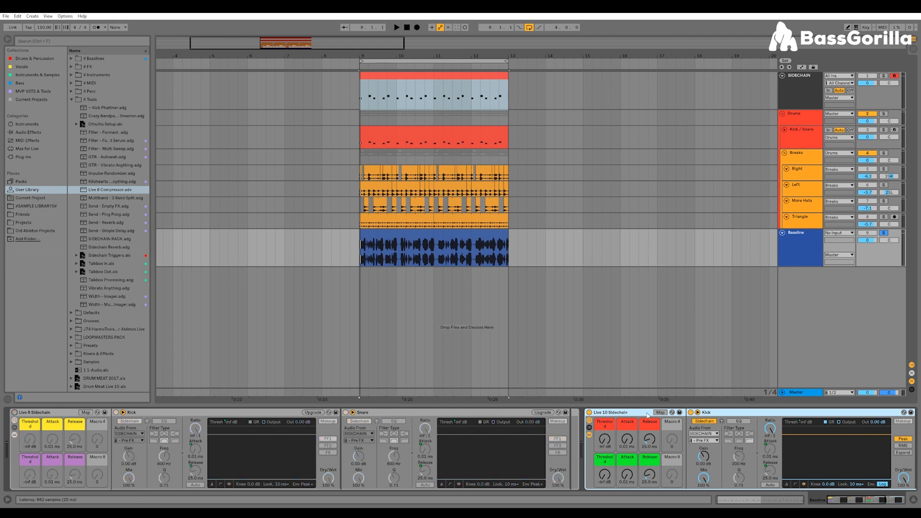
drag(845, 504, 866, 502)
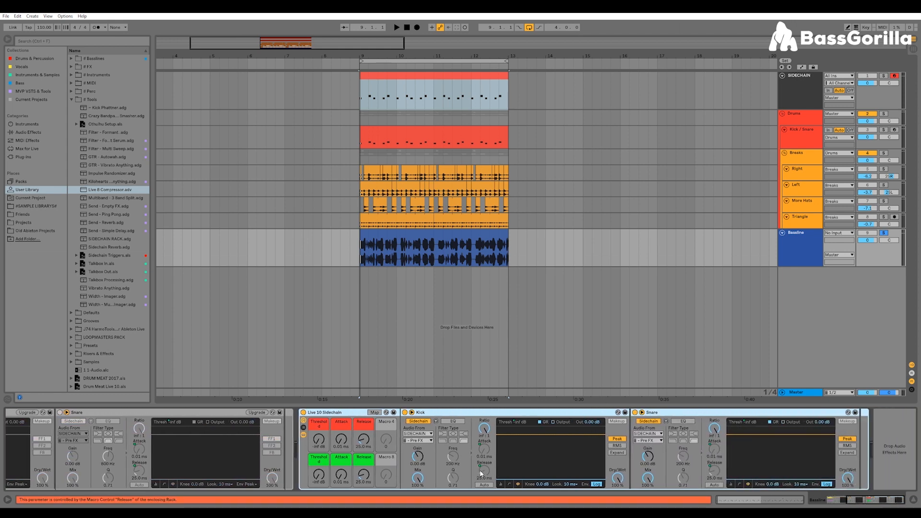
mouse_move(851, 501)
mouse_down()
mouse_move(827, 501)
mouse_move(859, 499)
mouse_up()
key(space)
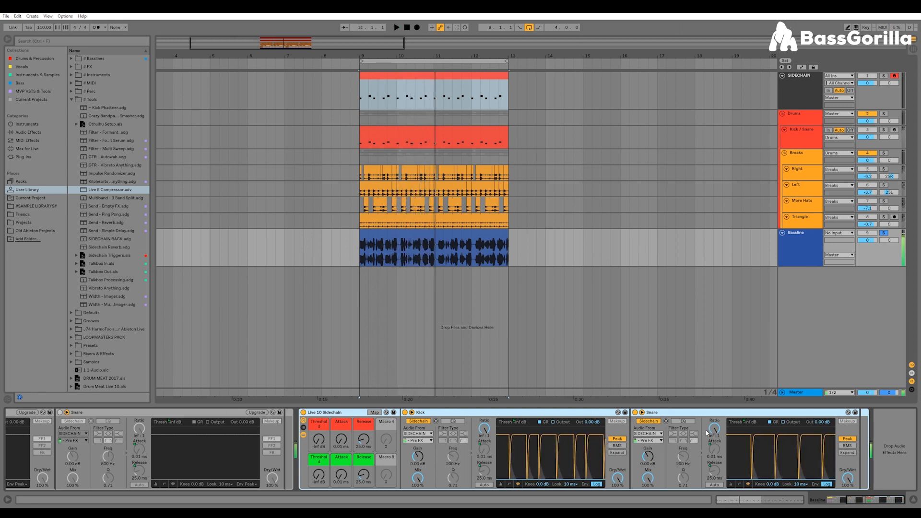
click(415, 255)
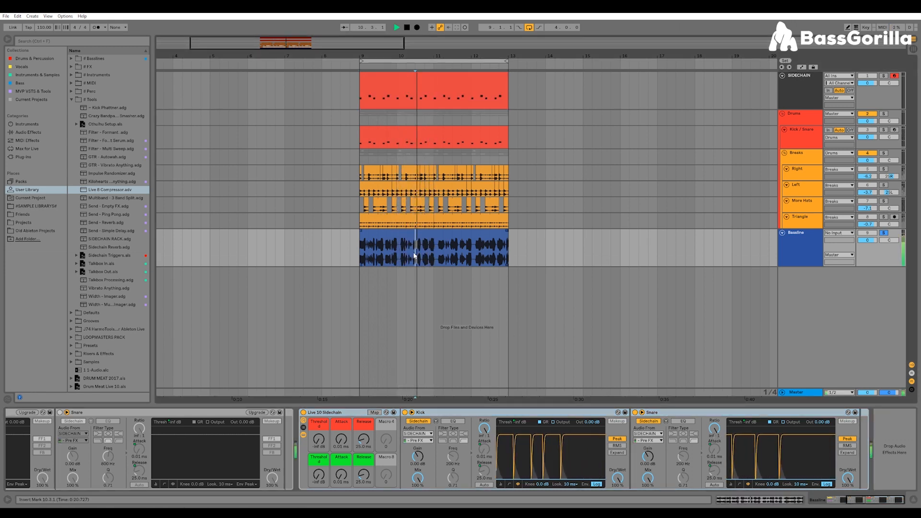
key(space)
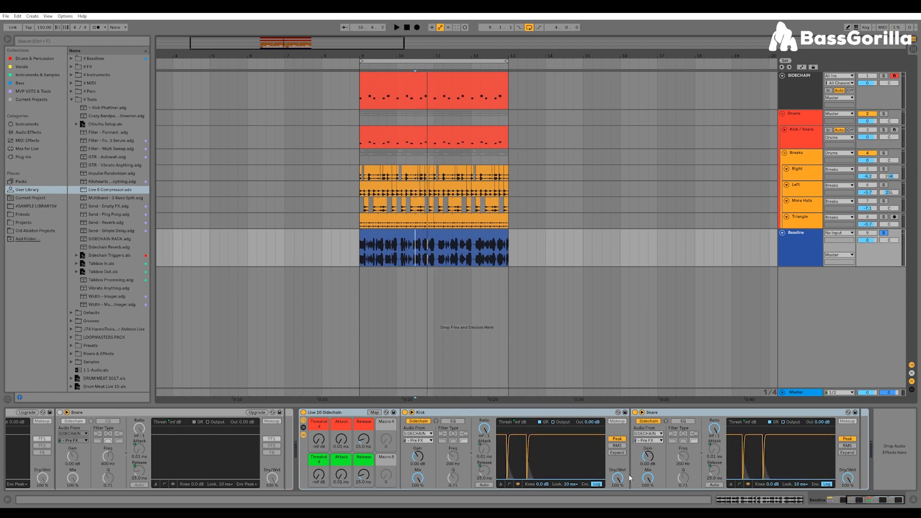
Play the bassline while switching between the Live 8 and Live 10 Sidechain racks to compare how each ducks the sound.
drag(852, 501, 820, 502)
click(589, 412)
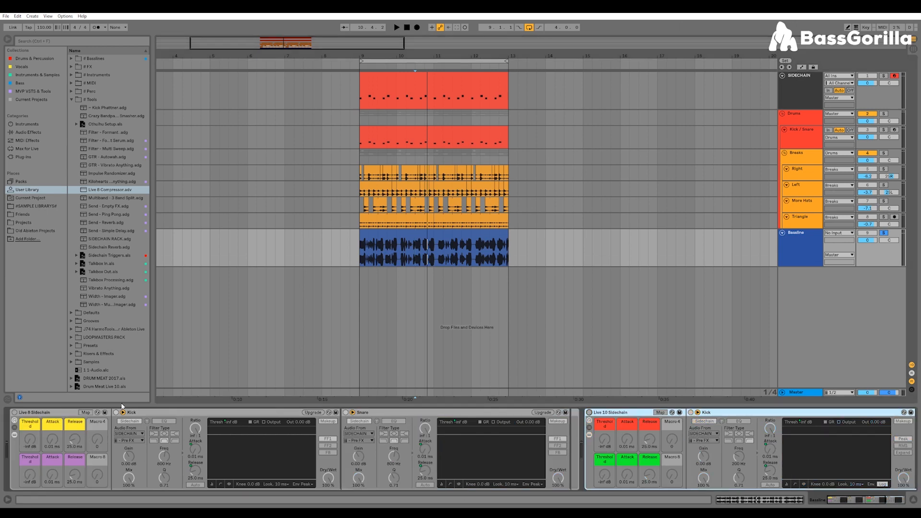
click(14, 413)
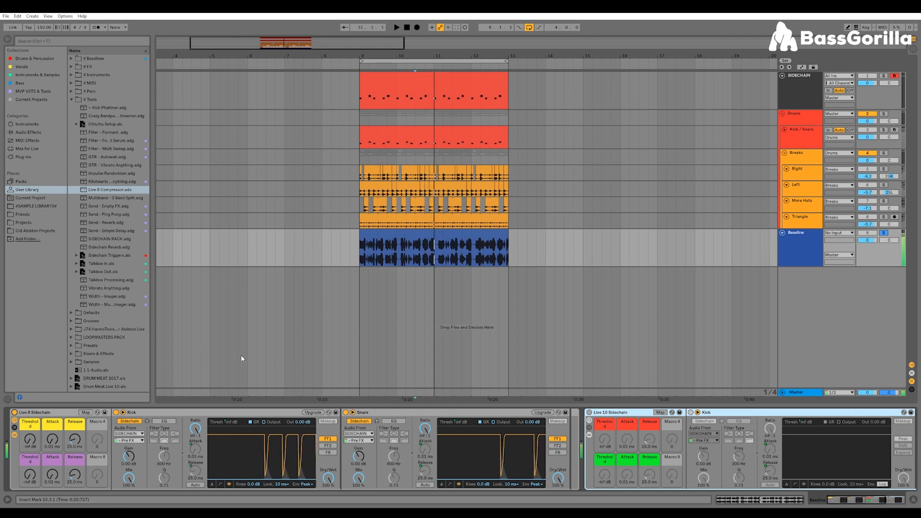
click(589, 413)
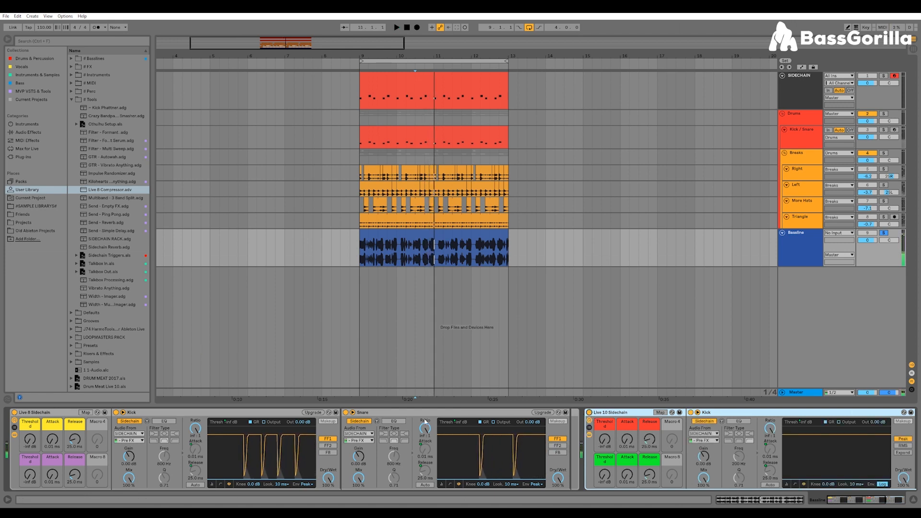
click(14, 413)
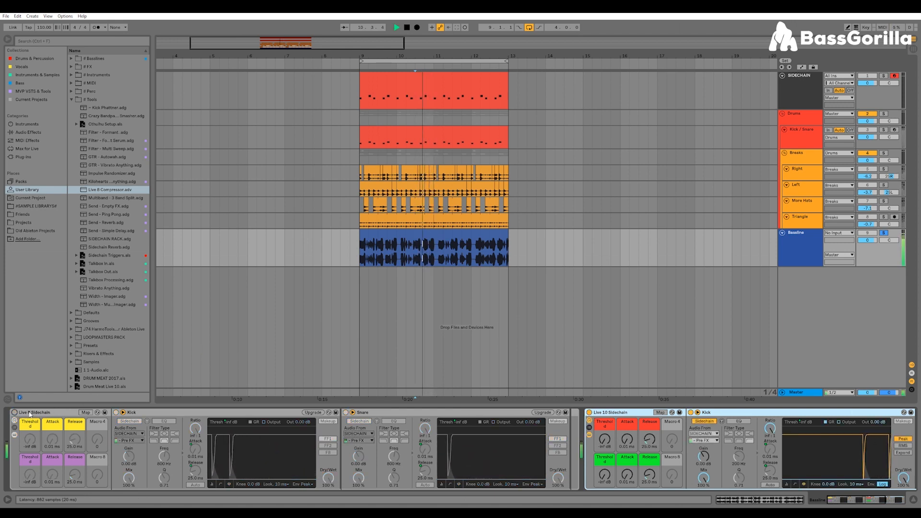
key(space)
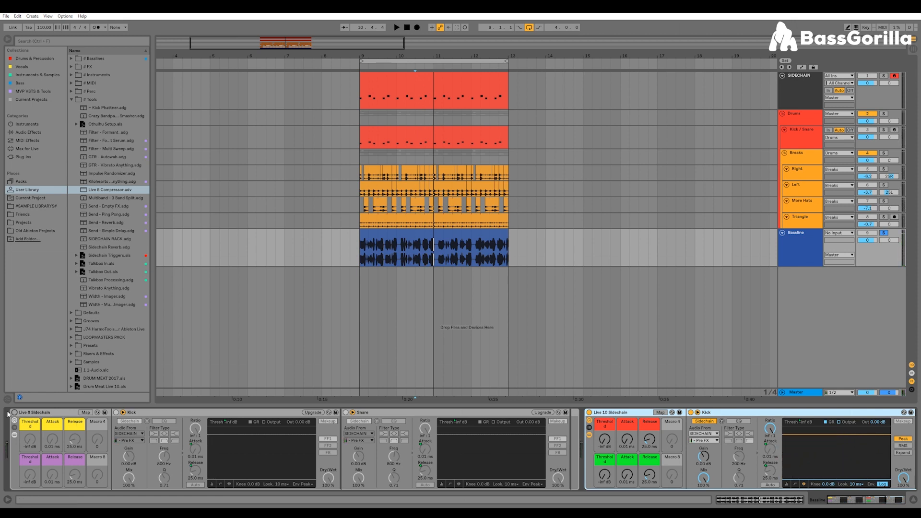
Play the bassline with both sidechain racks enabled and compare the gain-reduction curves of their Compressors.
key(space)
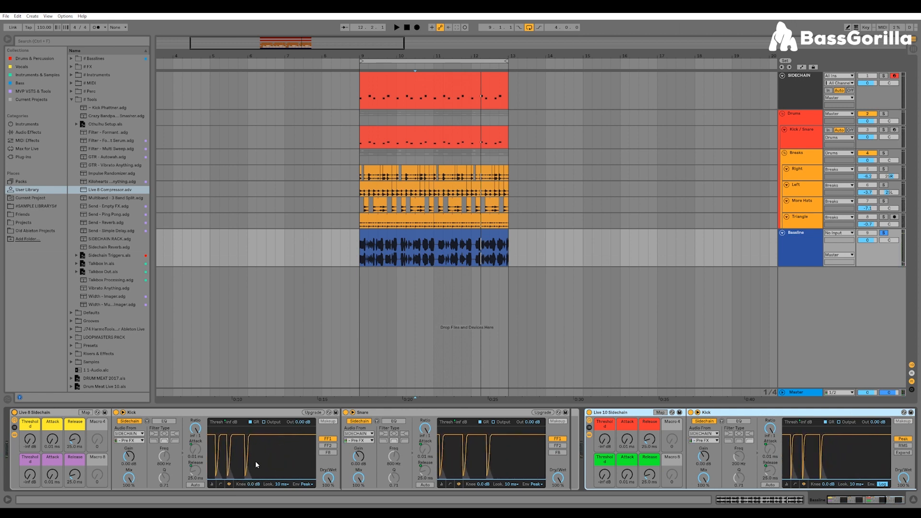
key(space)
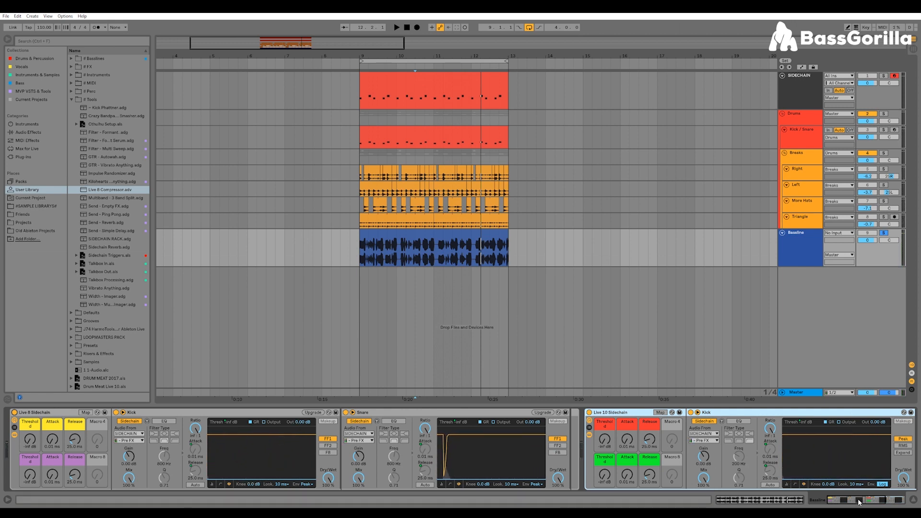
scroll(651, 473, right, 5)
key(space)
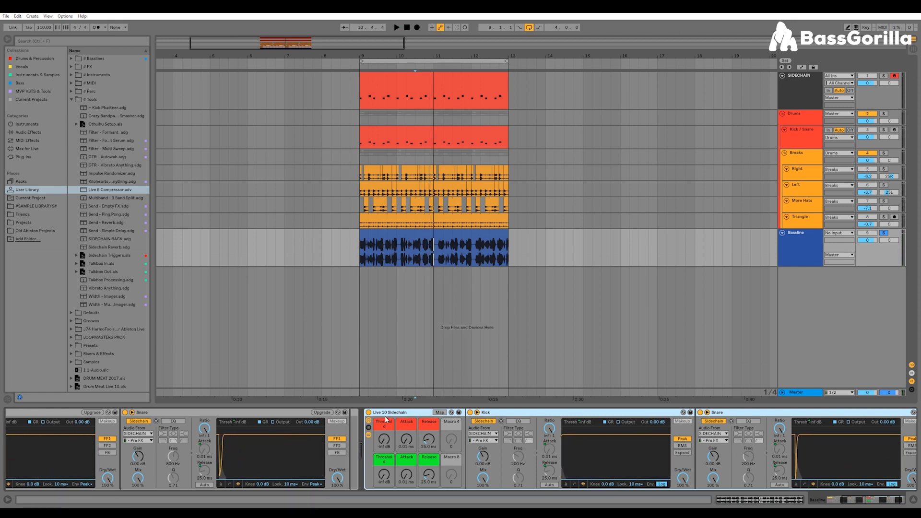
Hide the devices of both sidechain racks on the Bassline track, leaving only their macro controls.
click(840, 499)
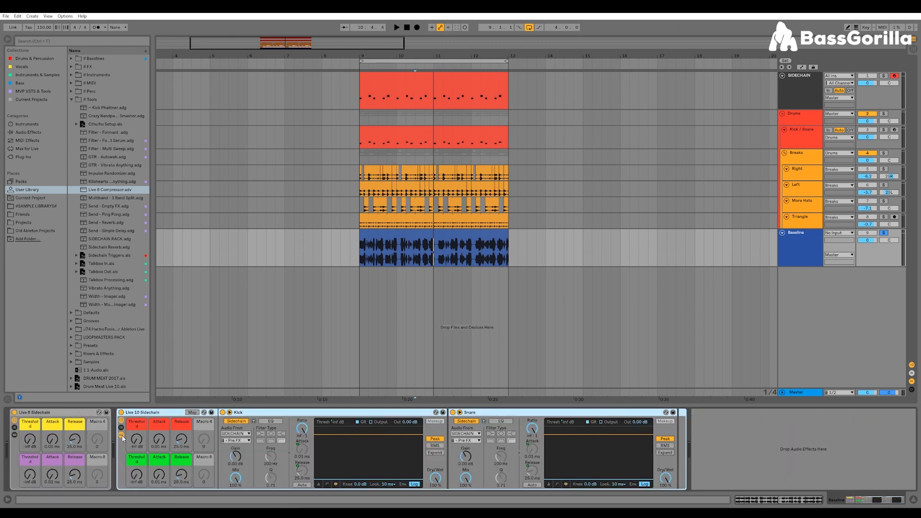
click(122, 436)
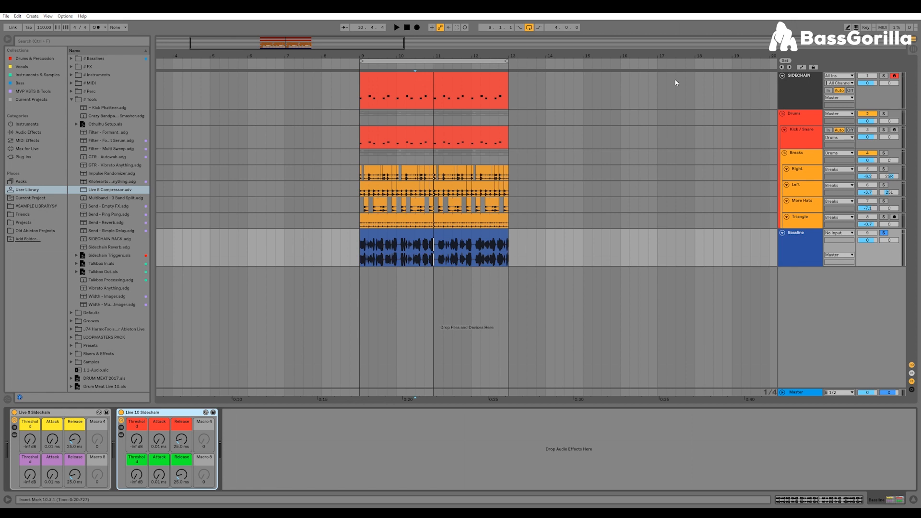
Delete the MIDI clip from the SIDECHAIN track.
click(496, 75)
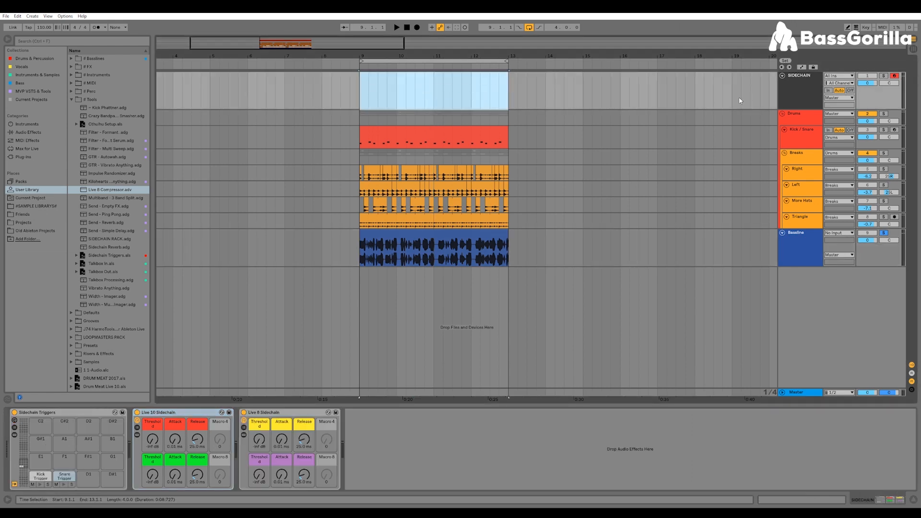
key(Delete)
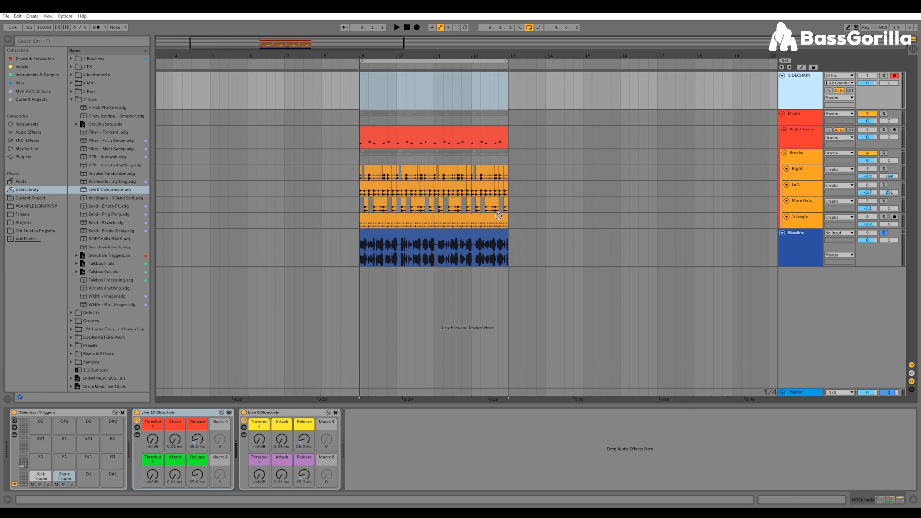
Collapse the # Tools folder and save the SIDECHAIN track into the User Library as SIDECHAIN.als.
drag(109, 395, 475, 241)
drag(617, 97, 617, 97)
click(71, 100)
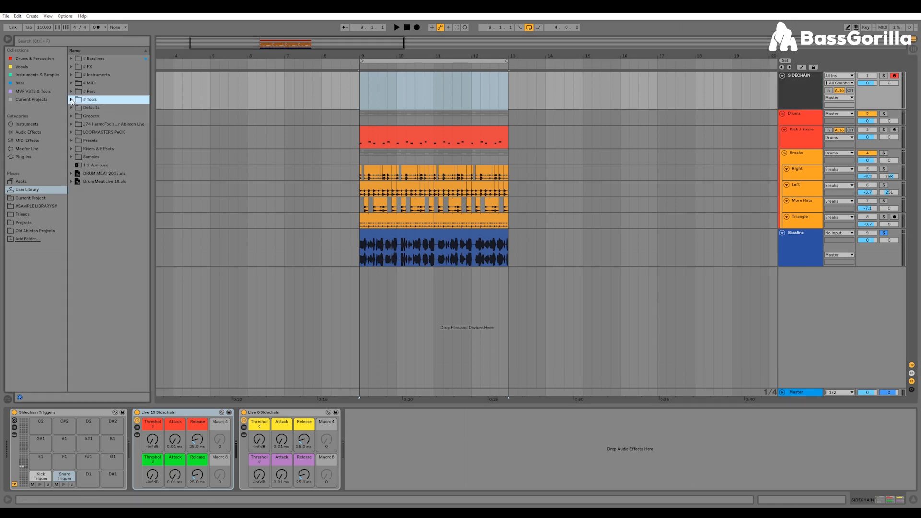
drag(805, 77, 101, 232)
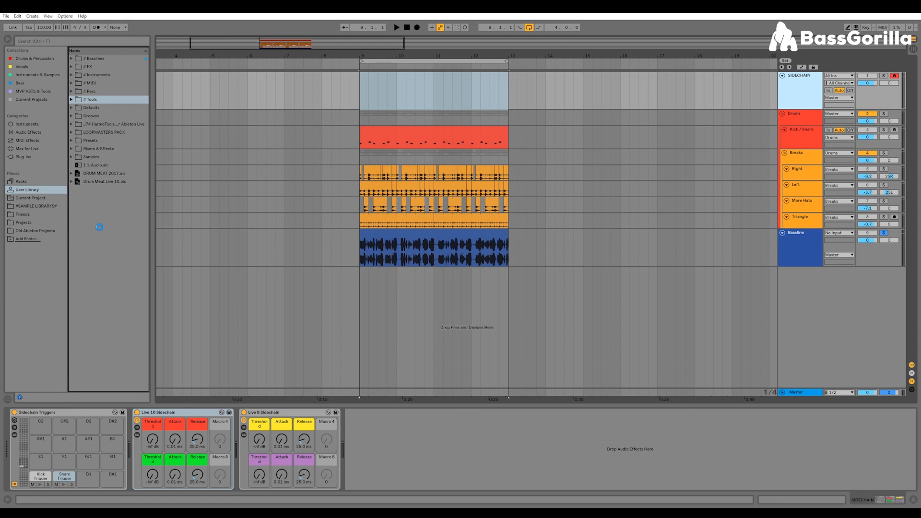
key(Return)
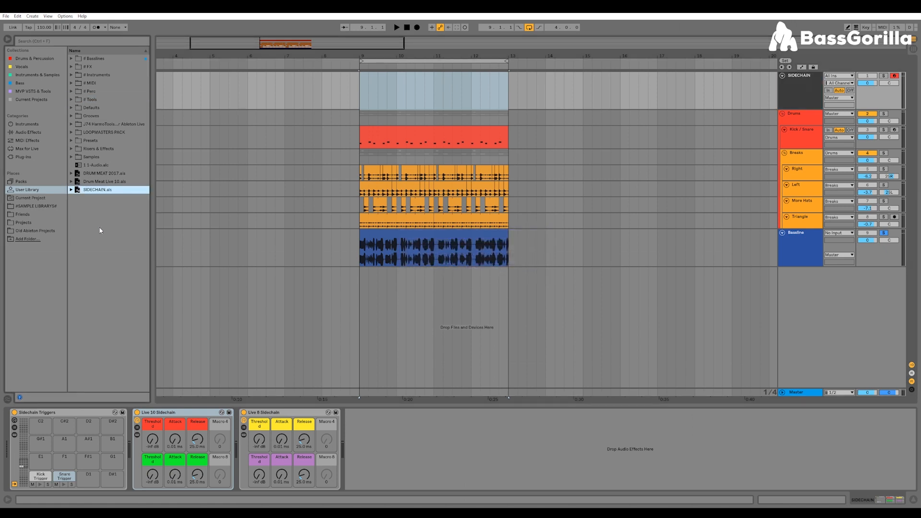
Load SIDECHAIN.als below the Bassline track to inspect its Live 10 Sidechain rack's devices, and delete that test copy.
drag(97, 193, 424, 313)
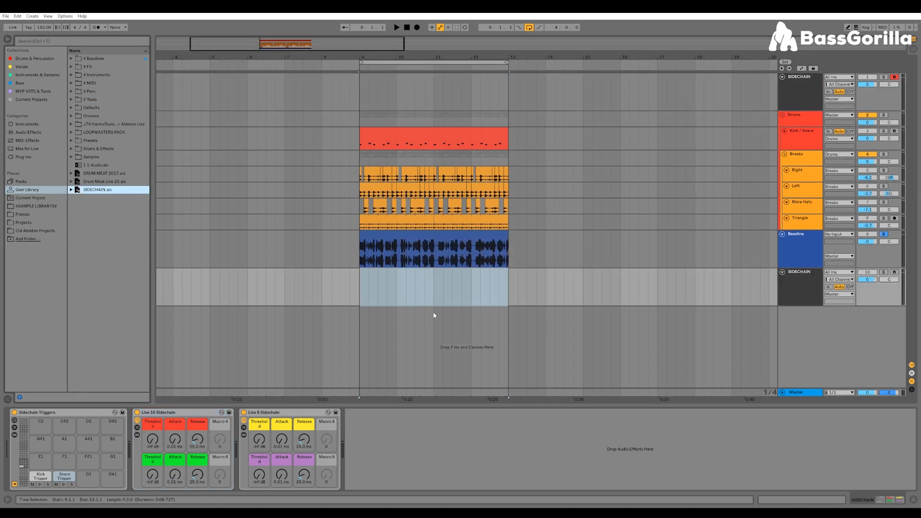
click(811, 279)
click(137, 435)
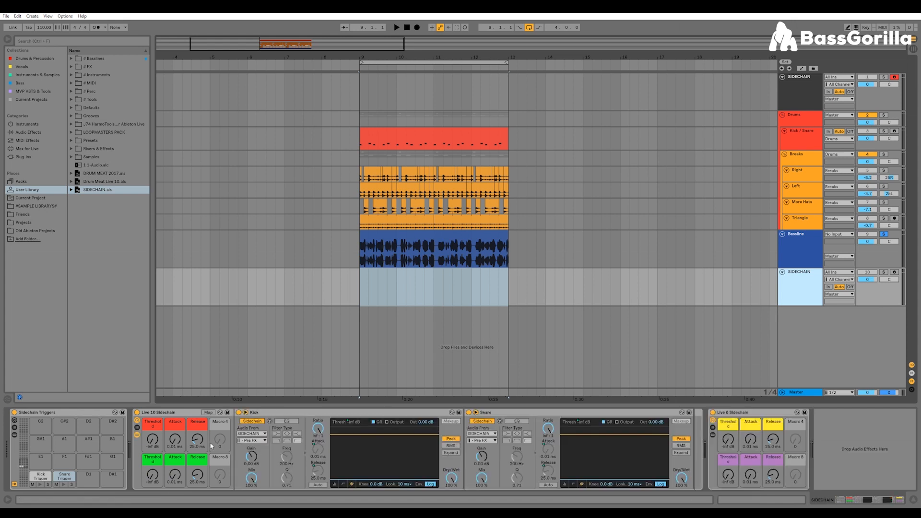
click(137, 435)
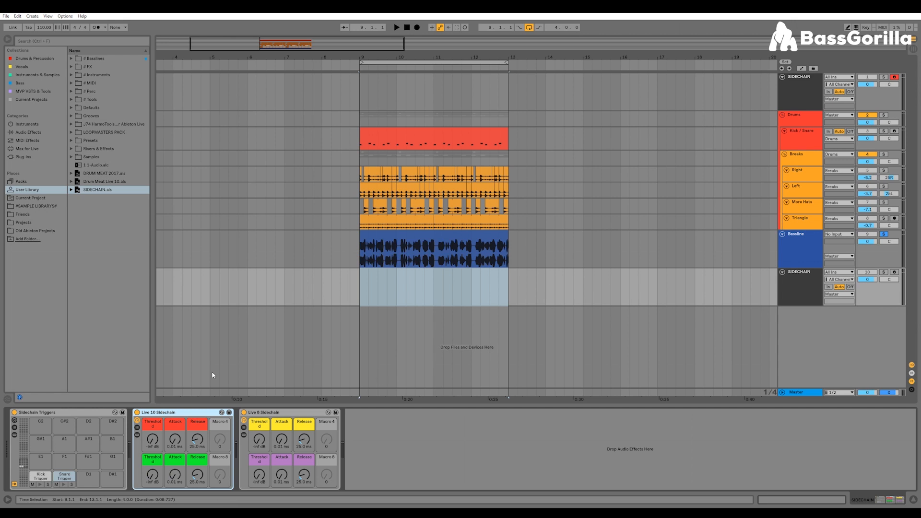
click(798, 274)
key(Delete)
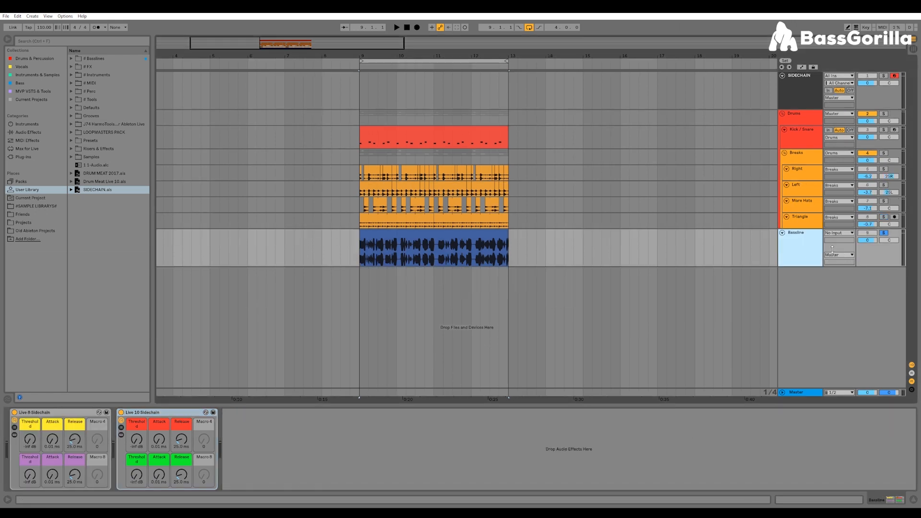
Delete the Live 10 Sidechain rack from the Bassline track and hide the devices of the same rack on the Breaks group.
click(155, 415)
key(Delete)
click(800, 160)
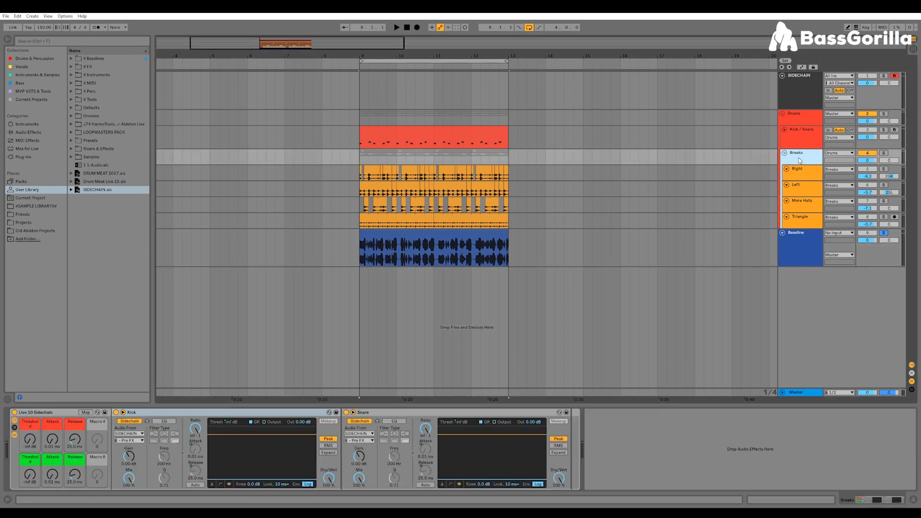
click(14, 435)
Copy the Kick / Snare MIDI clip onto the SIDECHAIN track and unsolo the Bassline track during playback.
drag(488, 128, 380, 108)
key(space)
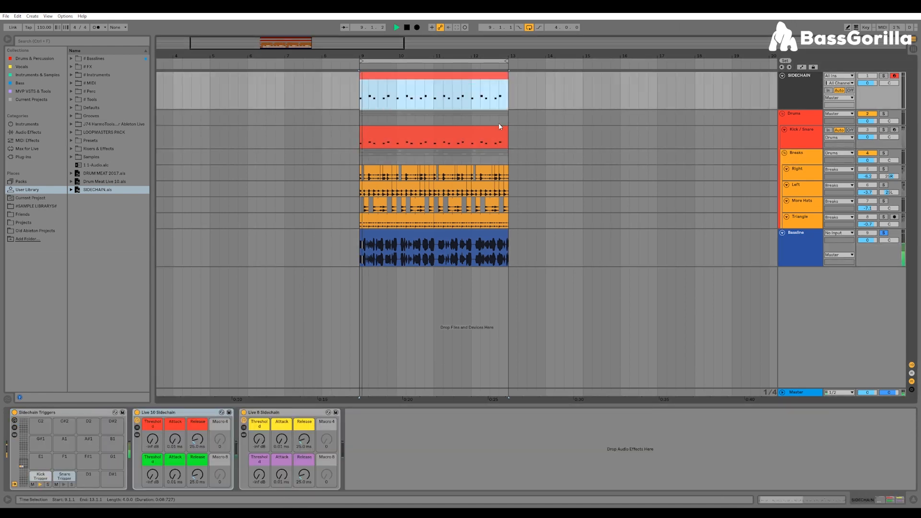
click(883, 233)
Compare the Master's peak level in Session View during playback with the Bassline and Breaks sidechain racks enabled and disabled.
key(Tab)
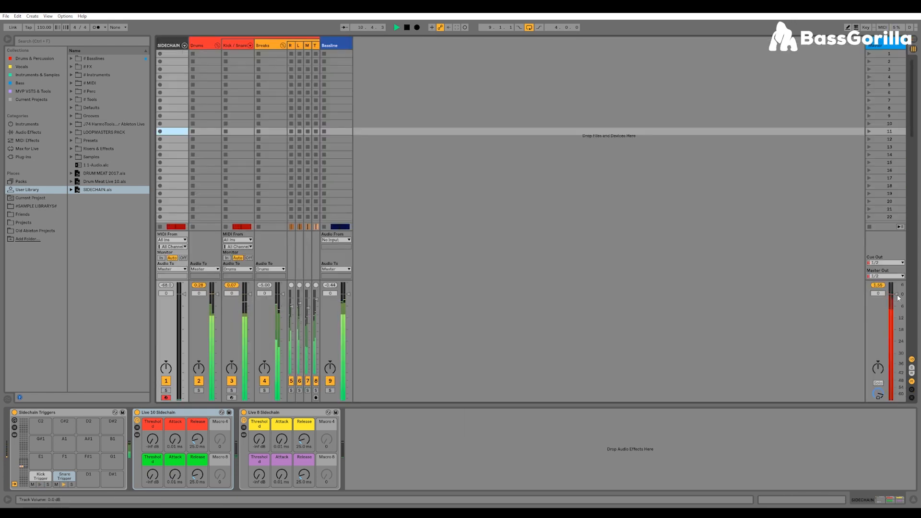
click(879, 286)
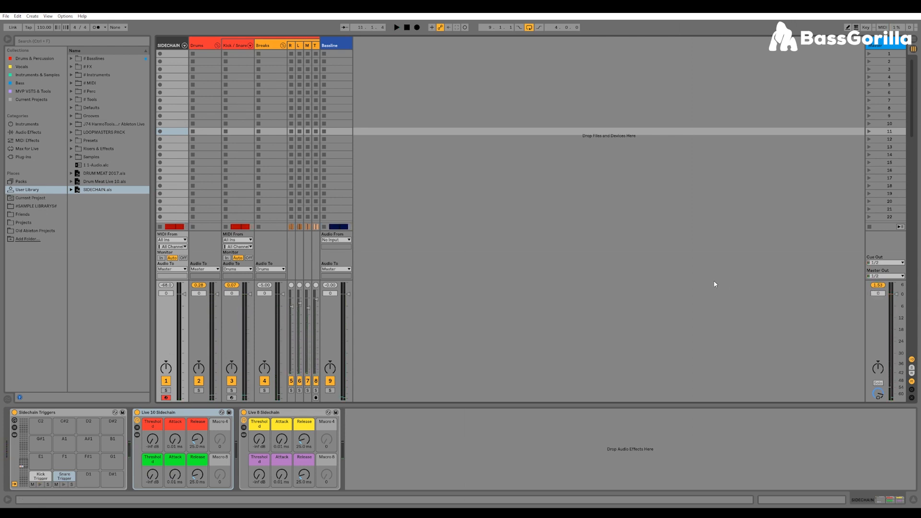
click(326, 45)
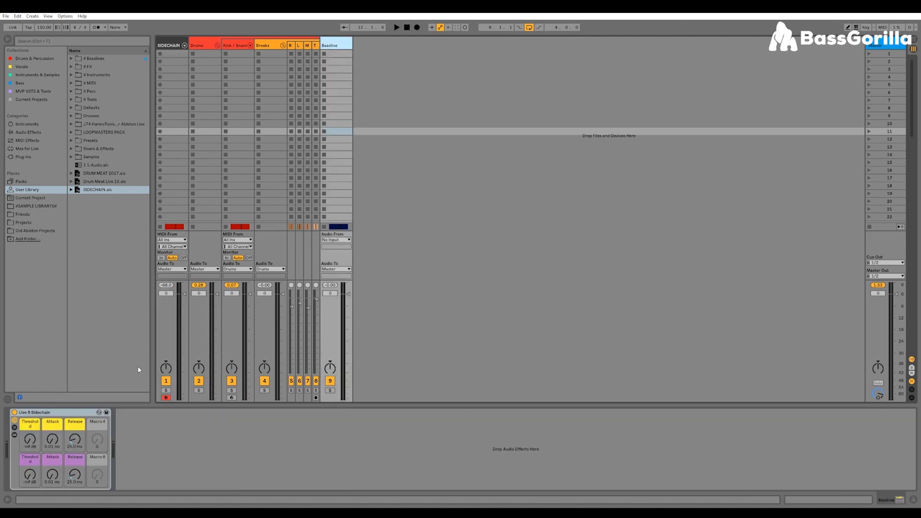
click(262, 45)
key(space)
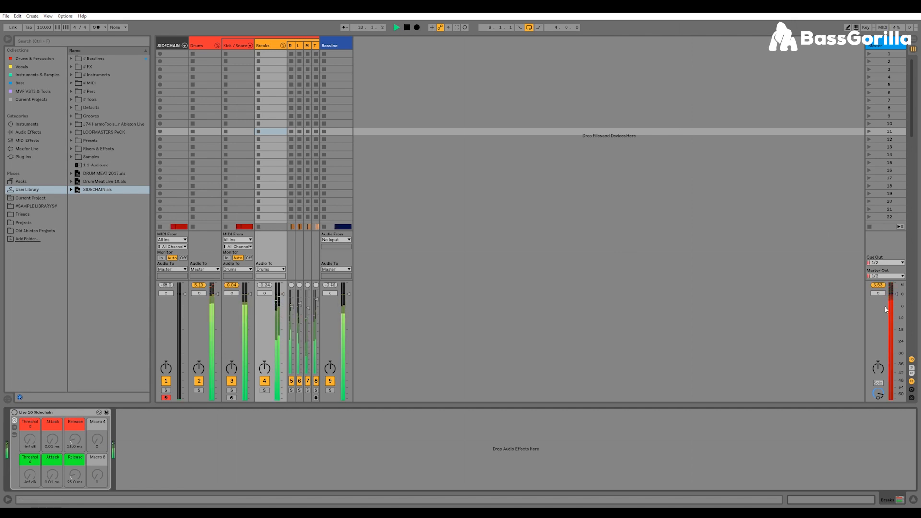
key(space)
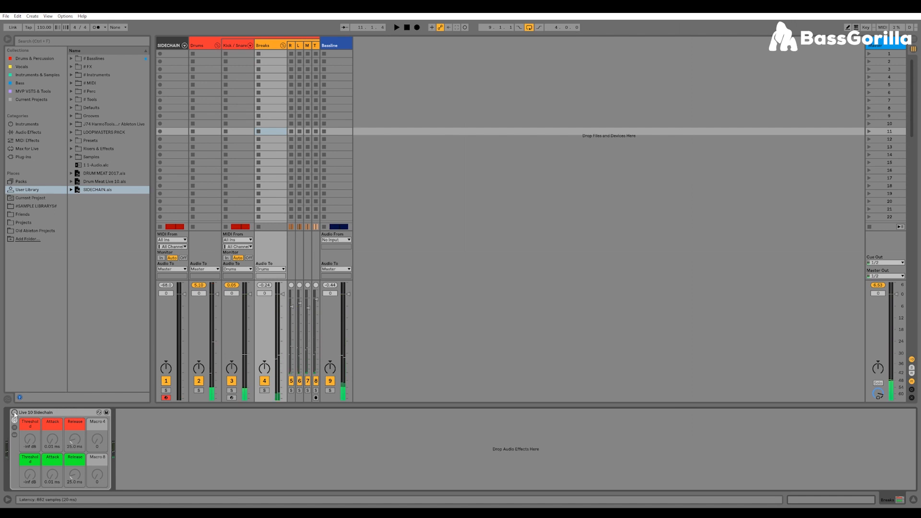
Re-enable the Live 8 Sidechain rack on the Bassline track and the Live 10 Sidechain rack on the Breaks group.
click(334, 46)
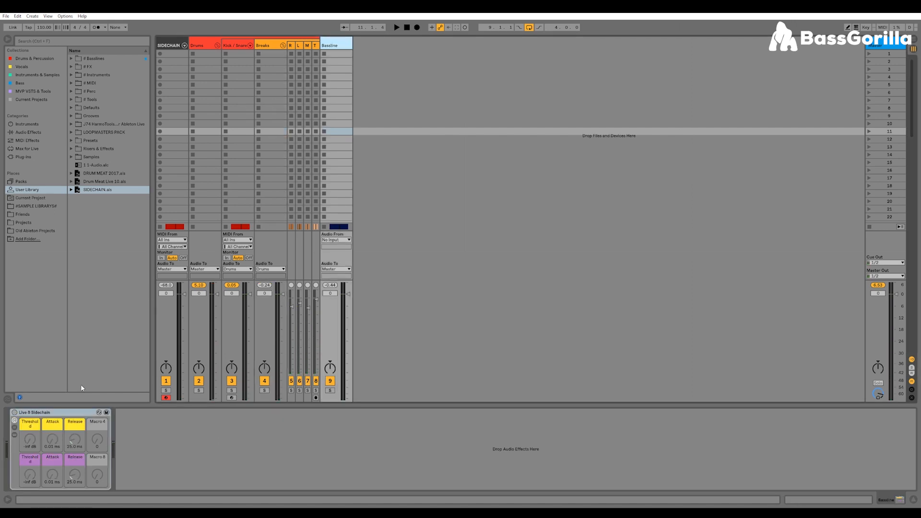
click(23, 412)
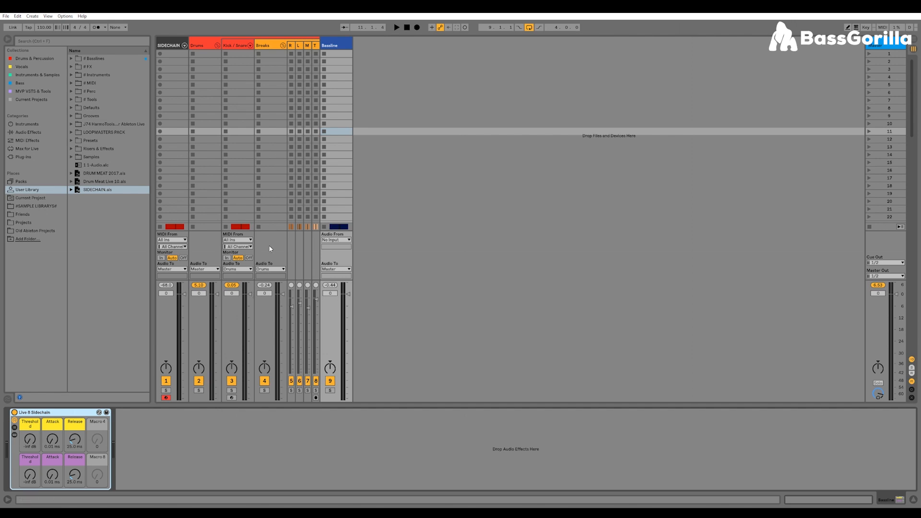
click(270, 48)
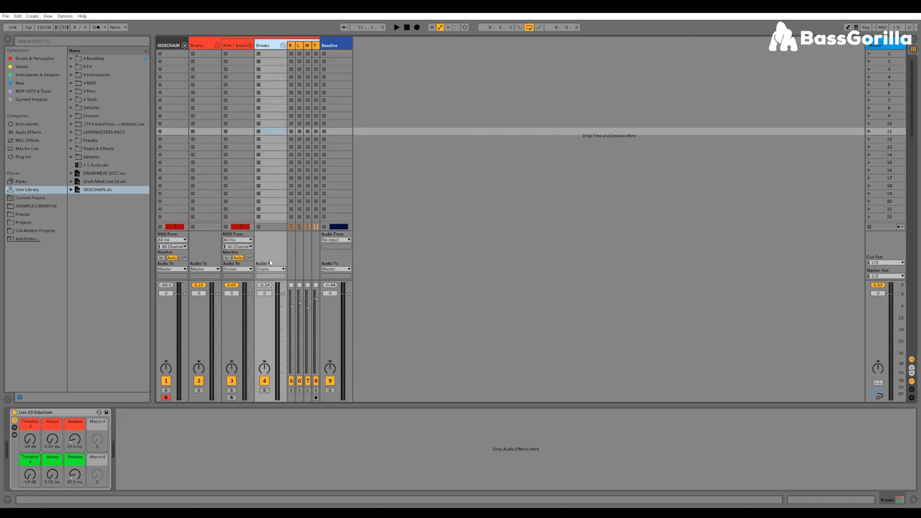